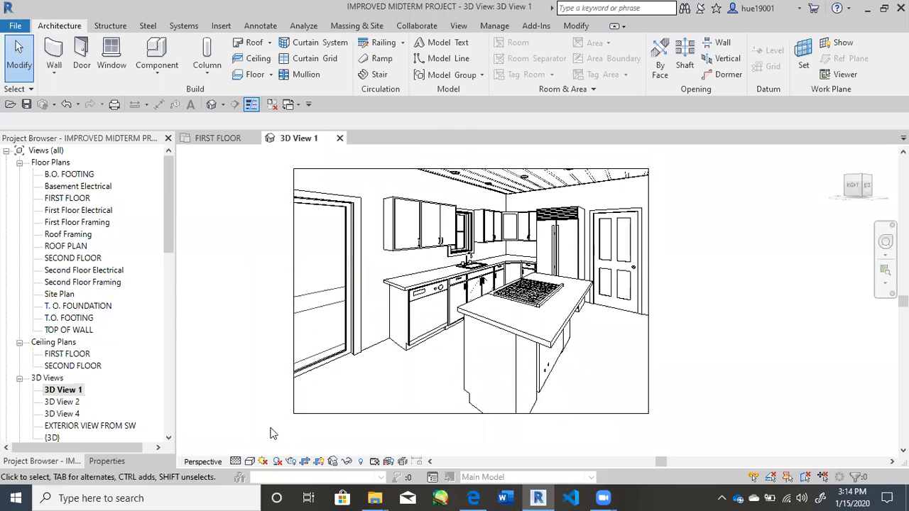
Change the visual style of the 3D kitchen view to Realistic.
scroll(518, 333, "up", 2)
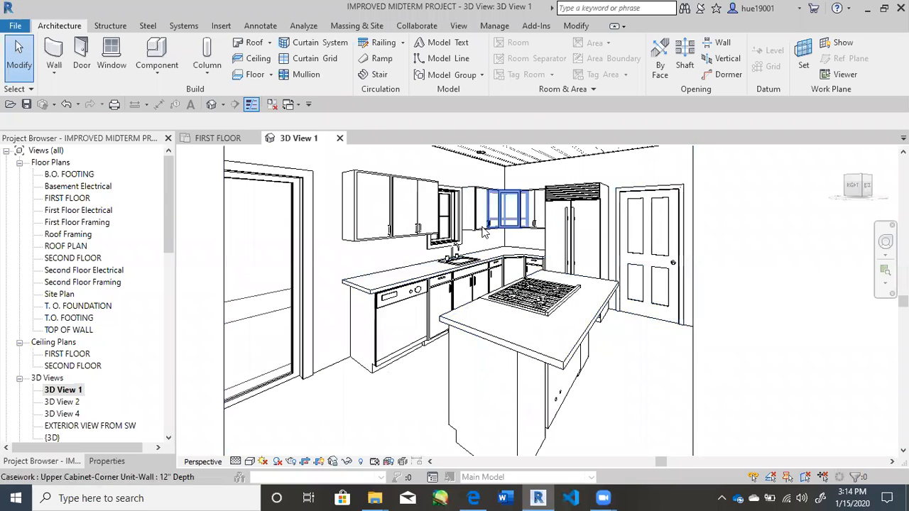
left_click(250, 462)
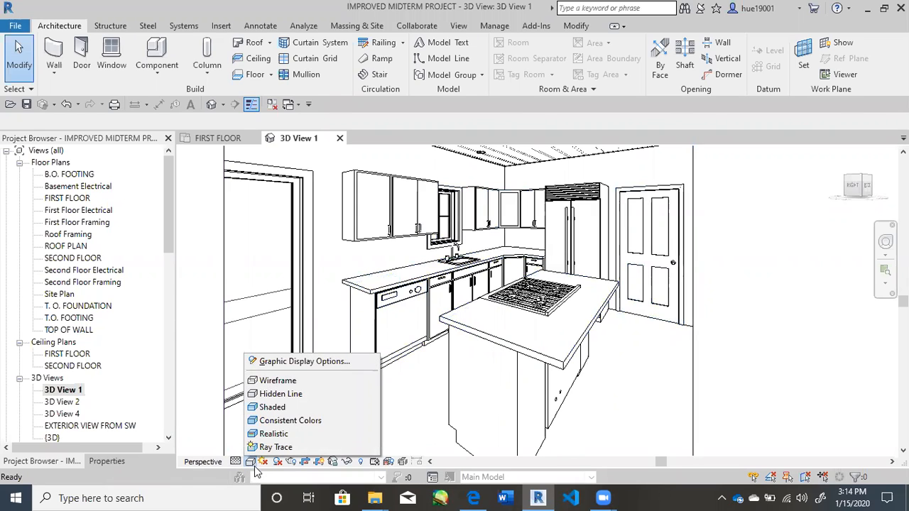
left_click(272, 434)
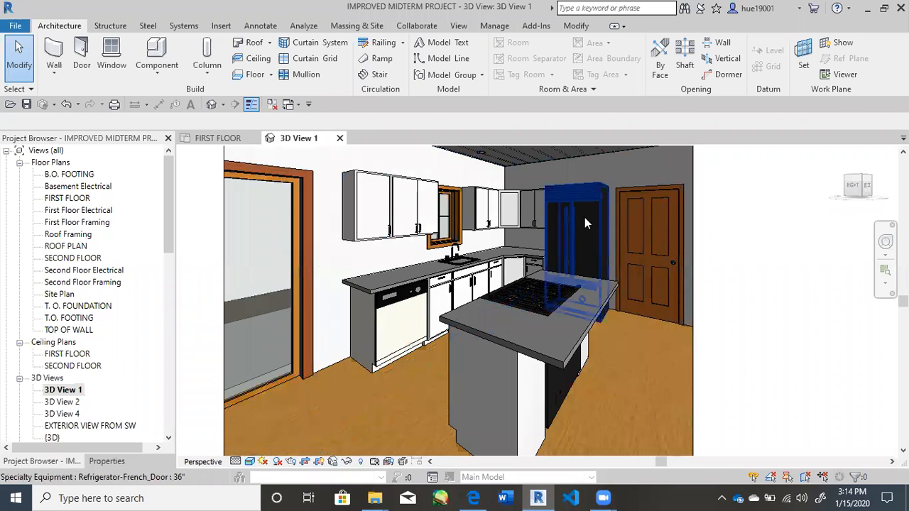
Select the single-door upper cabinet beside the glass door and check the material parameters in its type properties.
left_click(347, 200)
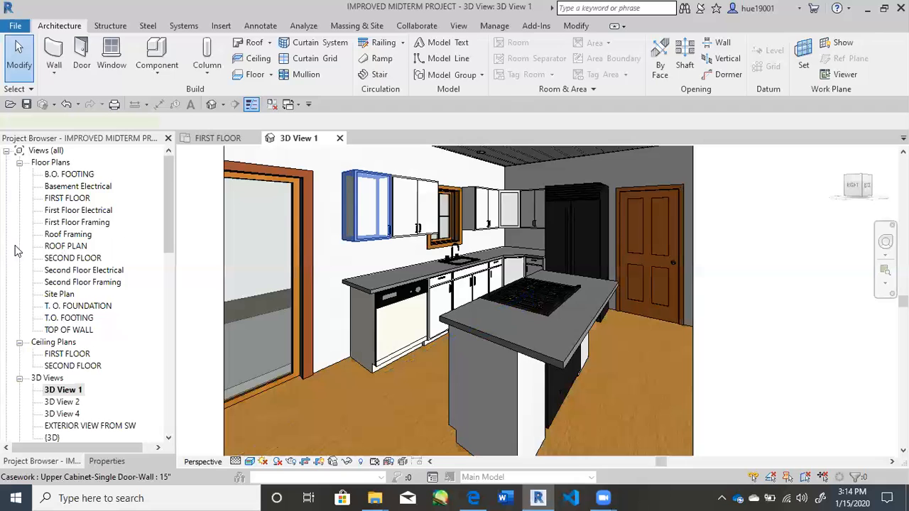
left_click(105, 462)
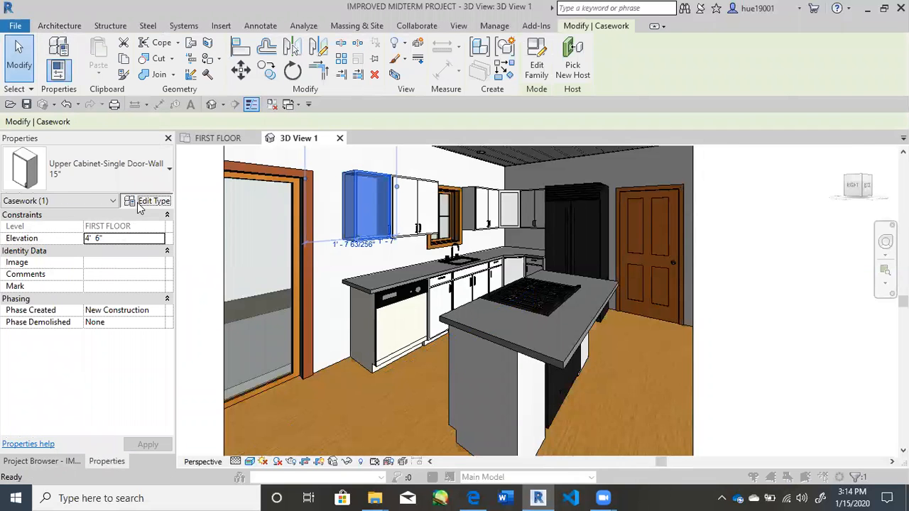
left_click(140, 201)
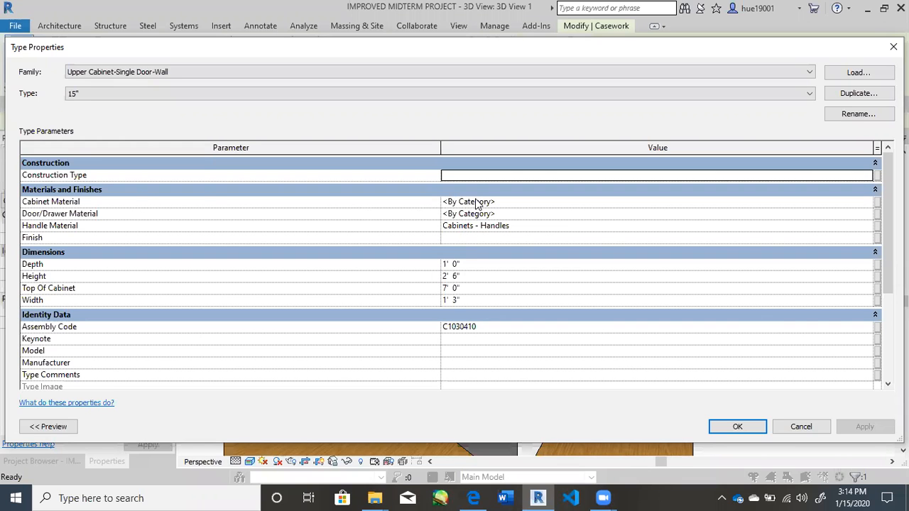
left_click(801, 426)
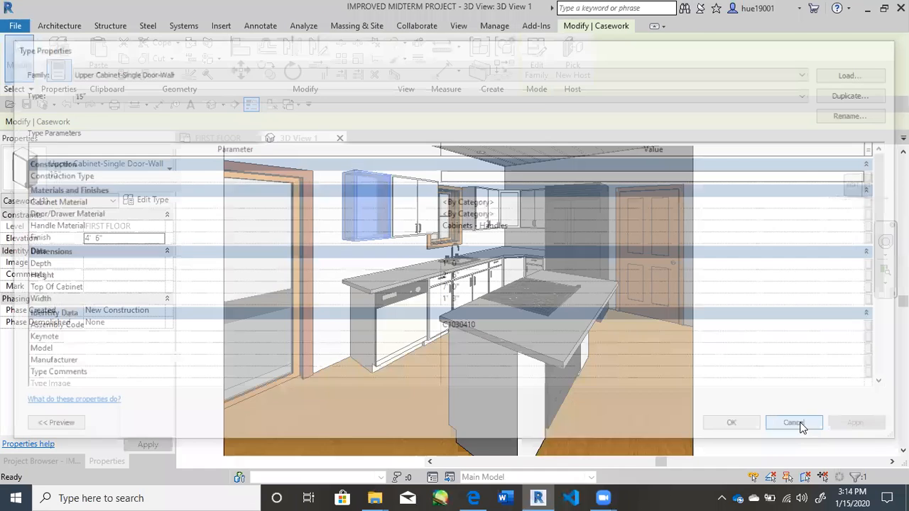
Assign the Cherry material to the Cabinet Material parameter of the 15" single-door upper cabinet type.
left_click(164, 204)
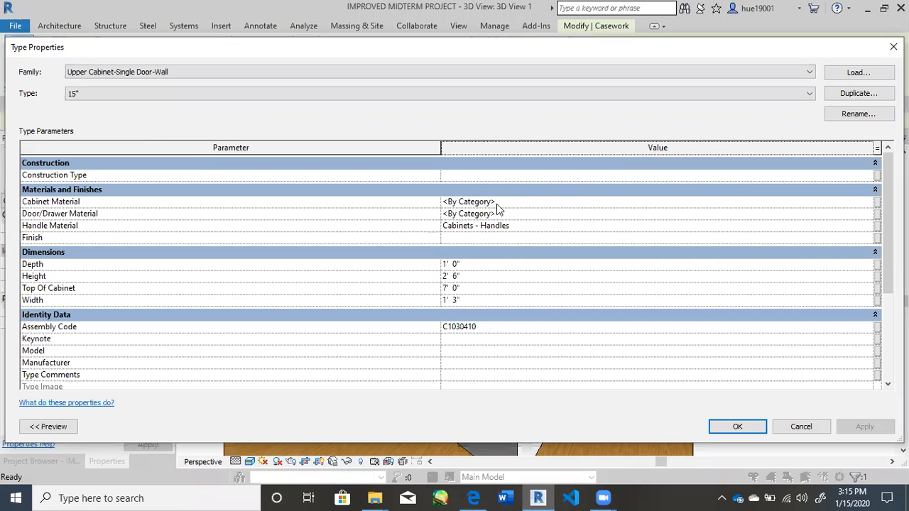
left_click(483, 203)
left_click(868, 203)
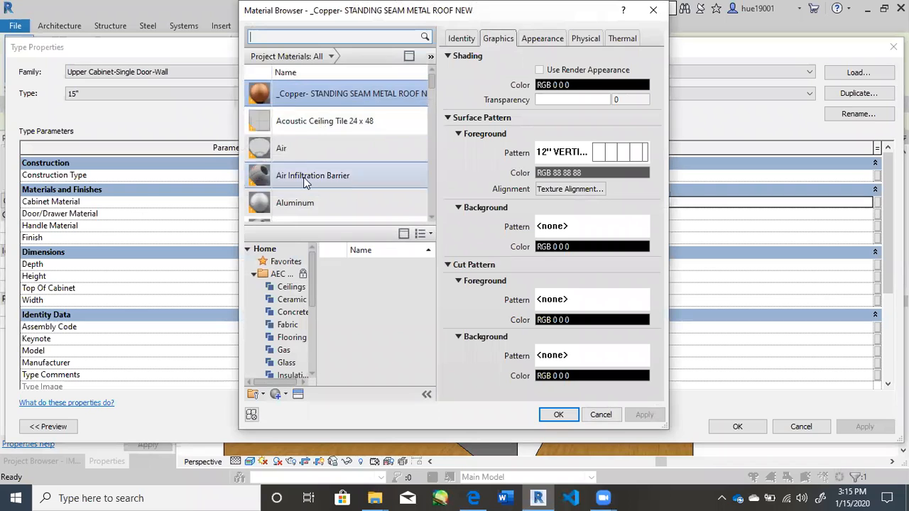
scroll(308, 179, "down", 5)
scroll(303, 181, "down", 3)
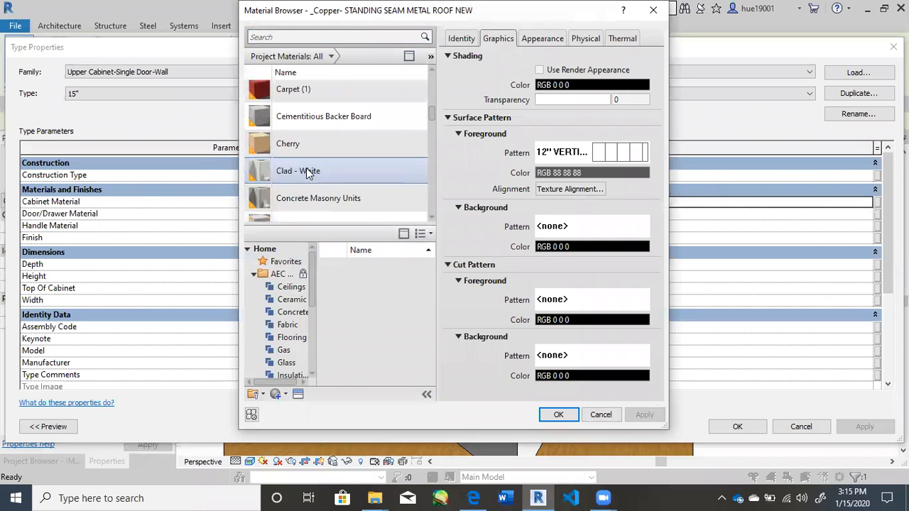
left_click(304, 146)
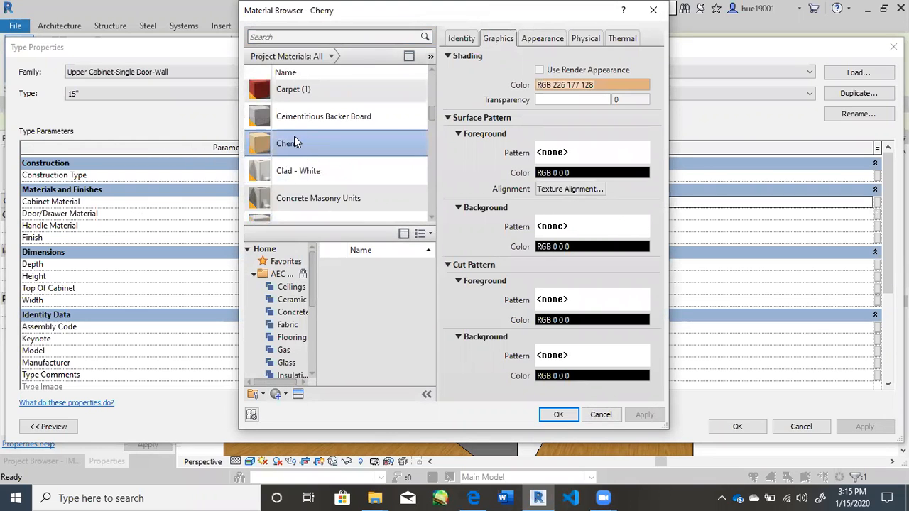
left_click(572, 420)
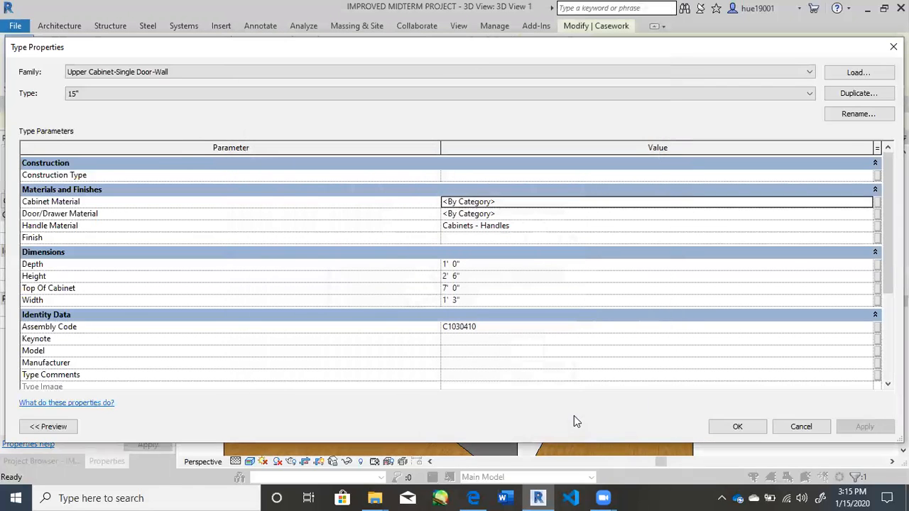
left_click(725, 428)
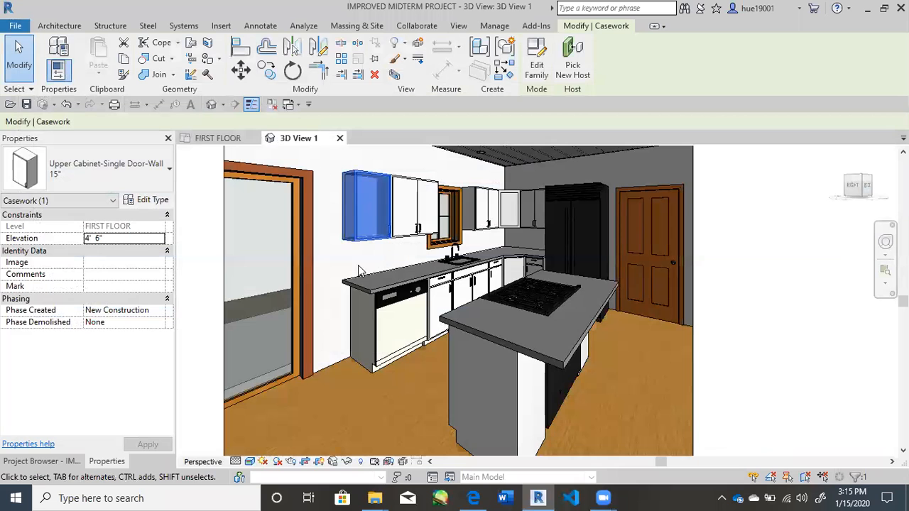
key("Escape")
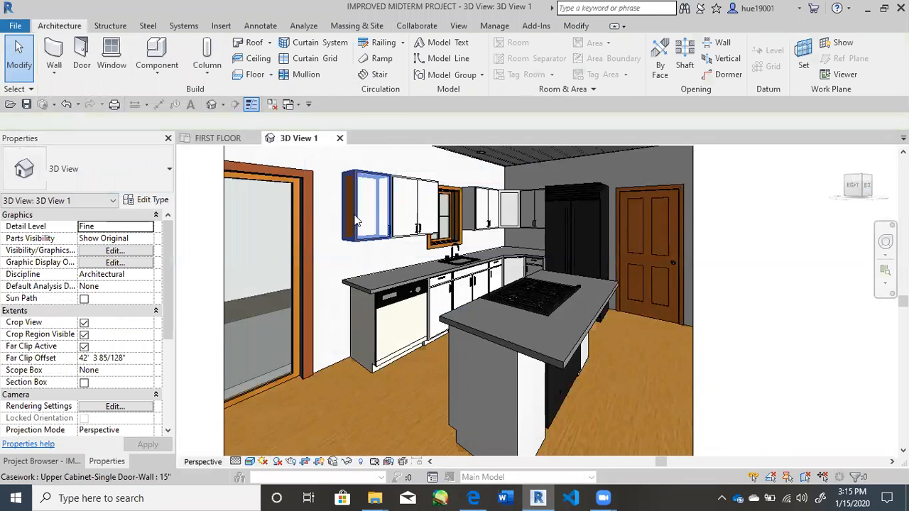
Inspect the upper cabinet's frame and side up close, then undo the Cherry material assignment.
scroll(340, 186, "up", 6)
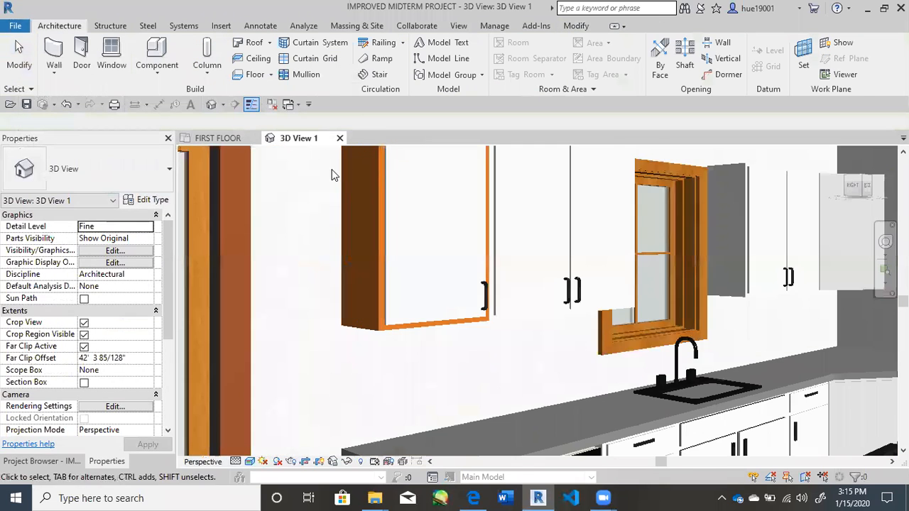
scroll(392, 276, "down", 2)
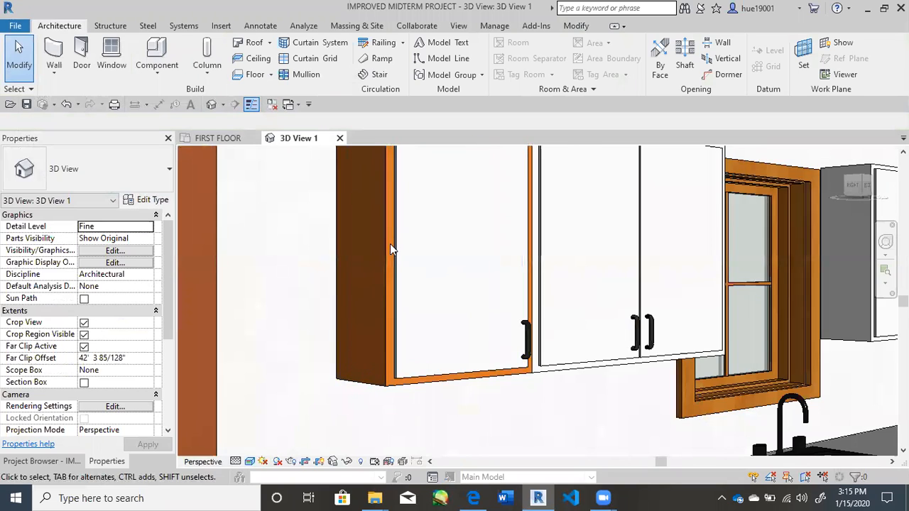
scroll(390, 243, "up", 4)
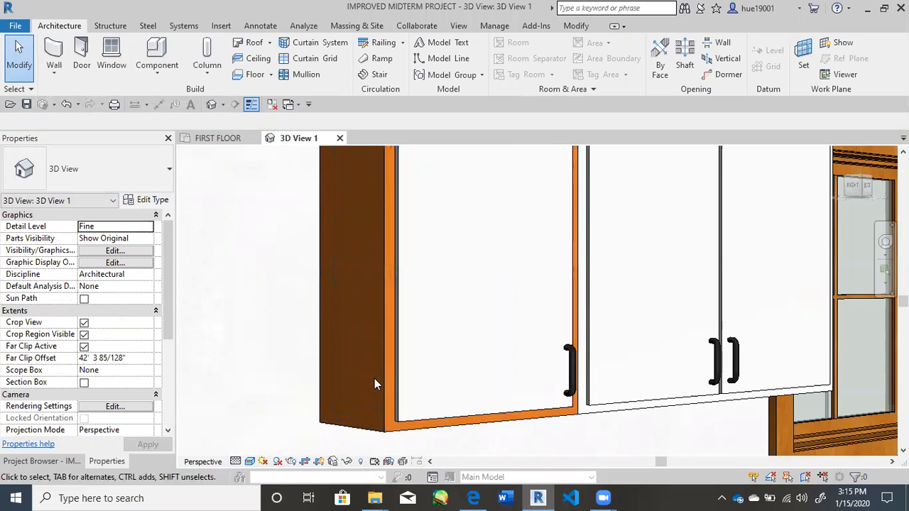
left_click(66, 104)
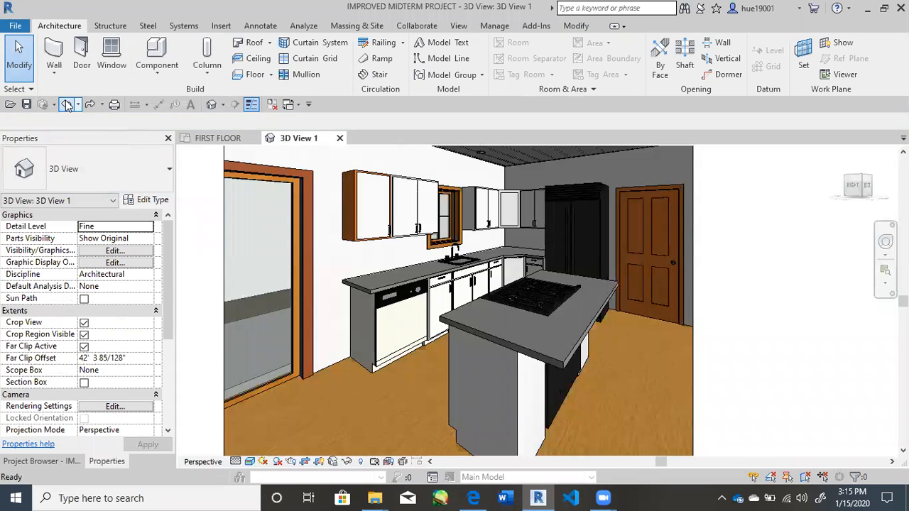
left_click(66, 104)
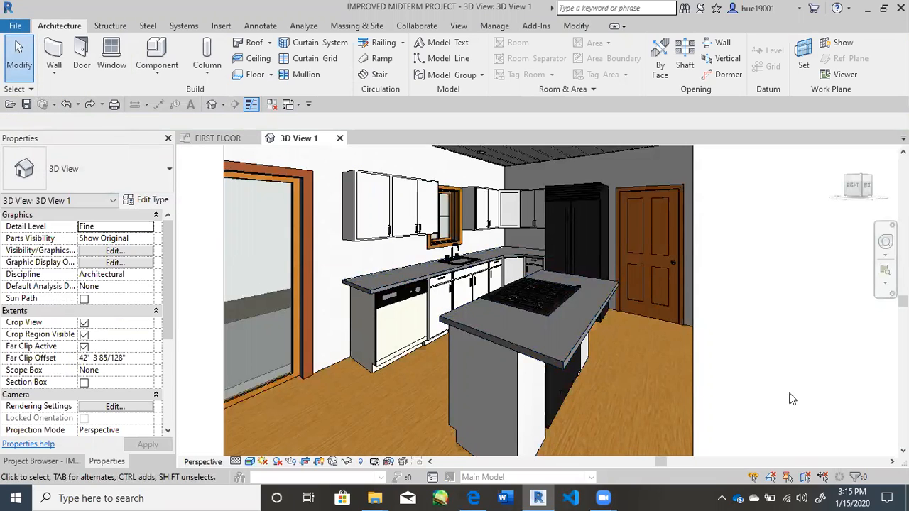
middle_click_drag(407, 402, 369, 366)
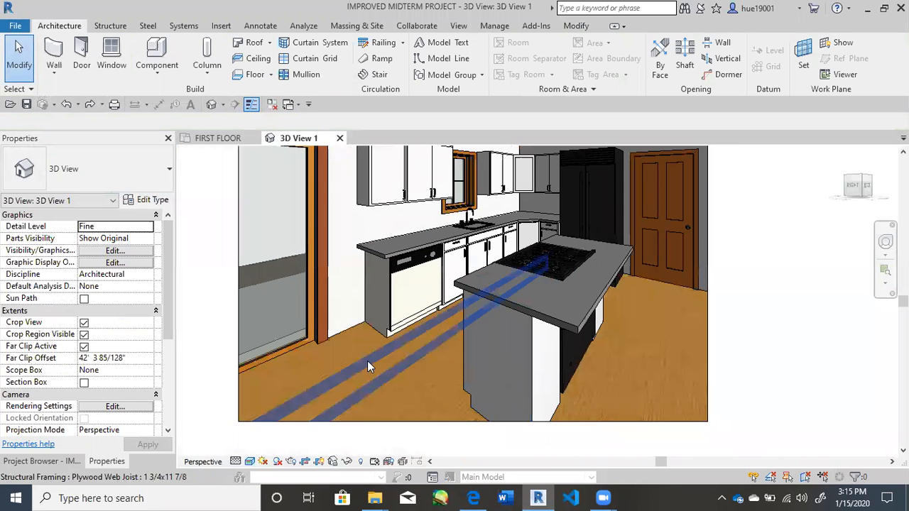
middle_click_drag(420, 320, 383, 370)
scroll(384, 370, "down", 2)
middle_click_drag(693, 338, 633, 368)
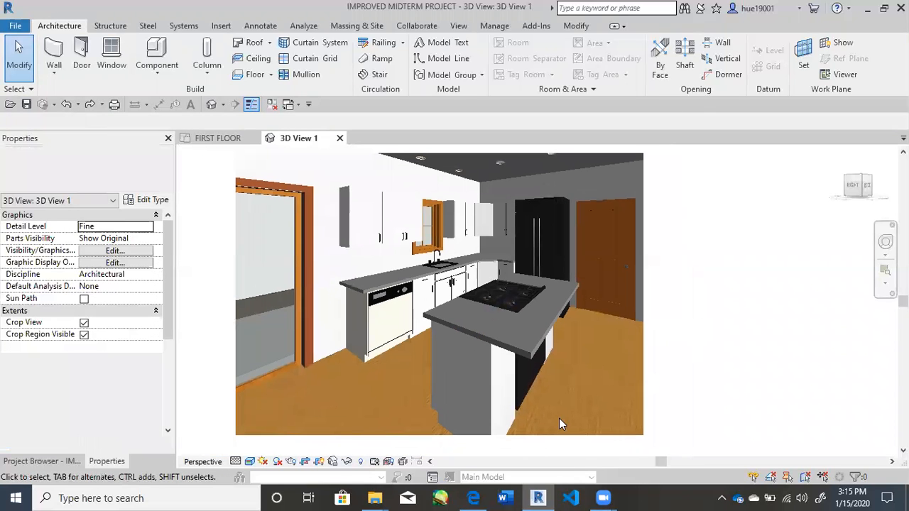
Switch to the Edge browser and show the Google image results for "seamless wood panel texture".
mouse_move(476, 496)
left_click(474, 441)
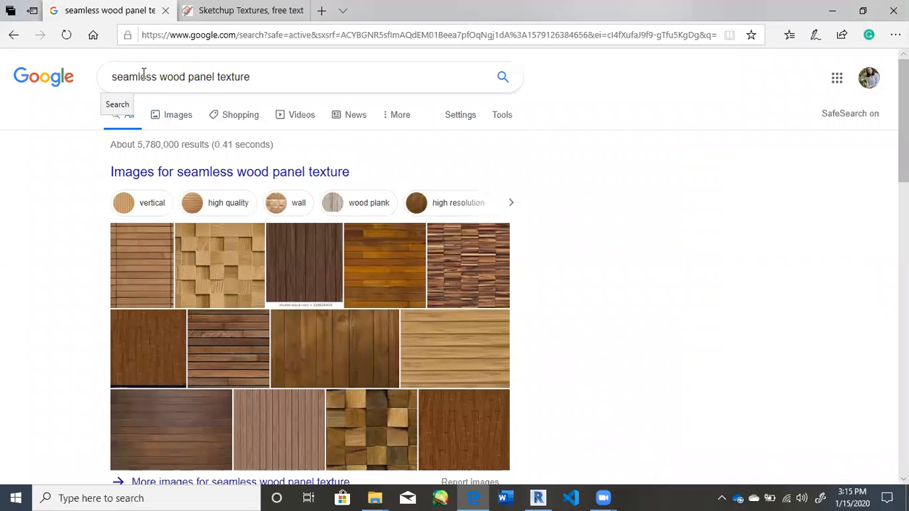
left_click(178, 77)
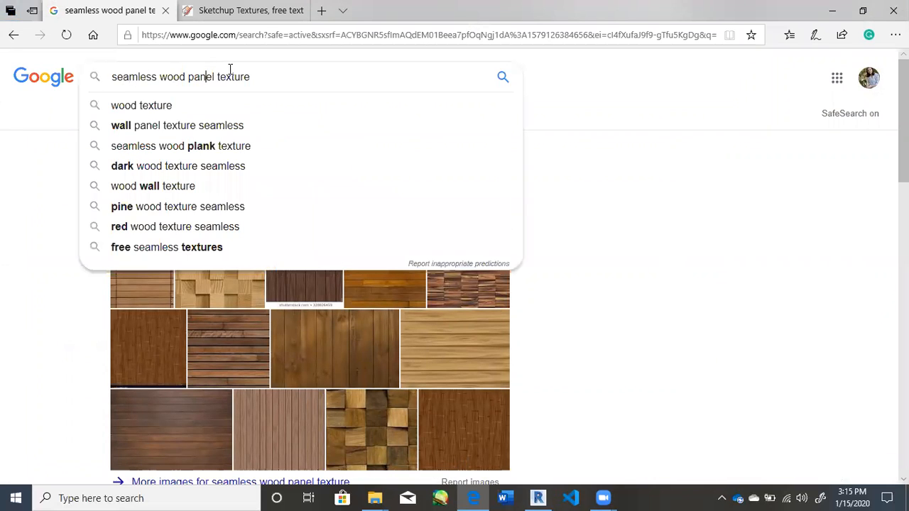
left_click(641, 226)
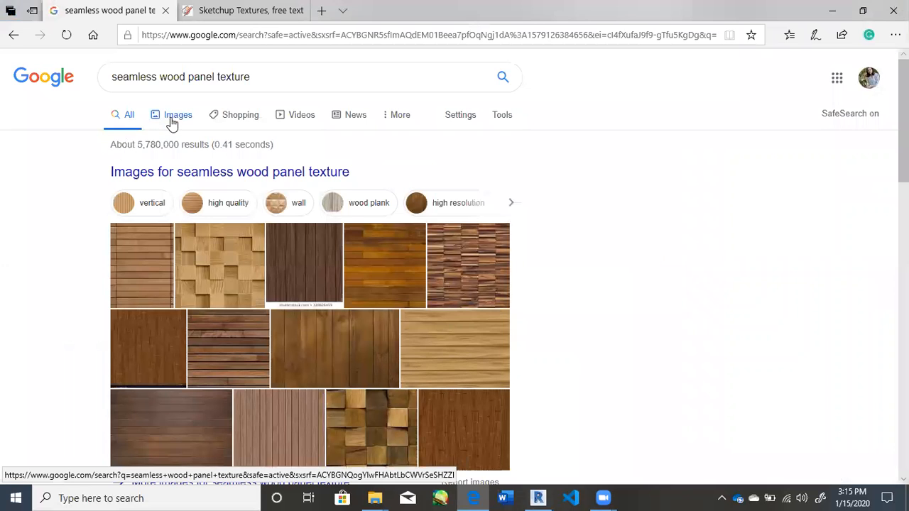
left_click(171, 122)
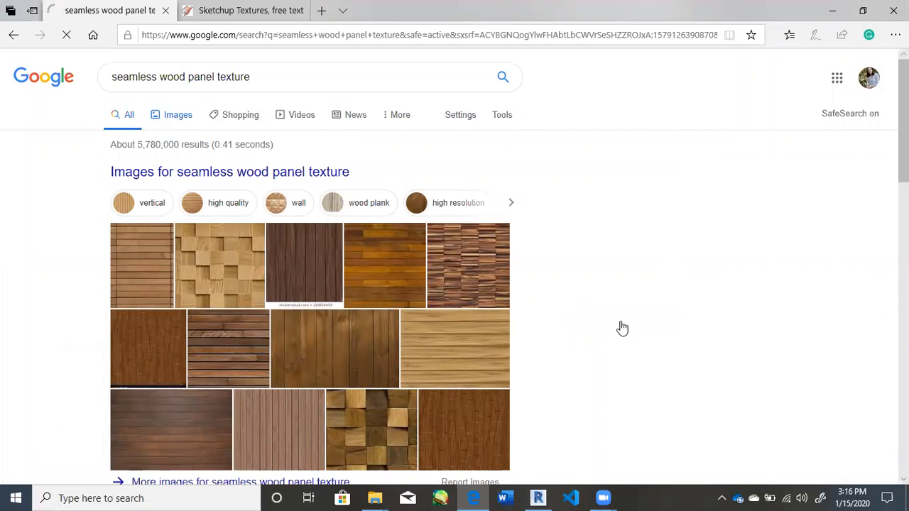
Browse the wood panel texture images and preview the "wood panel background wall" image from myfreetextures.com.
scroll(324, 272, "down", 2)
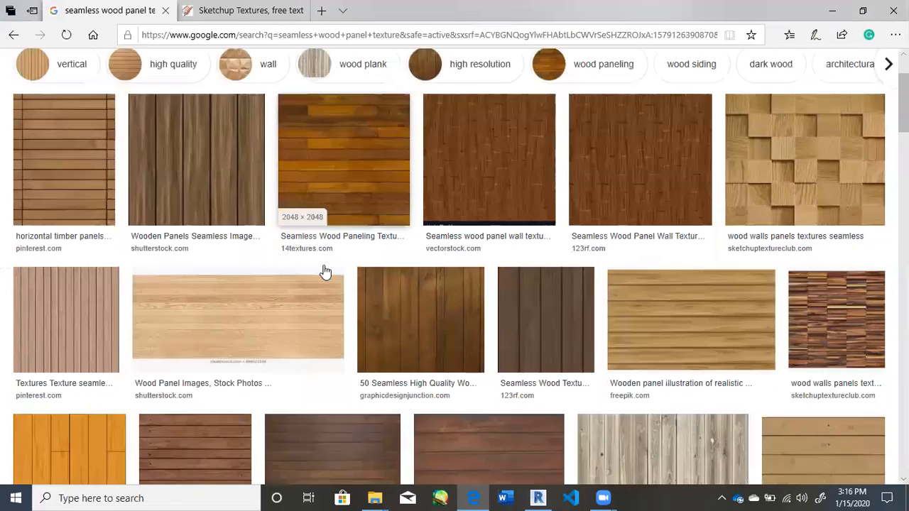
scroll(228, 209, "down", 10)
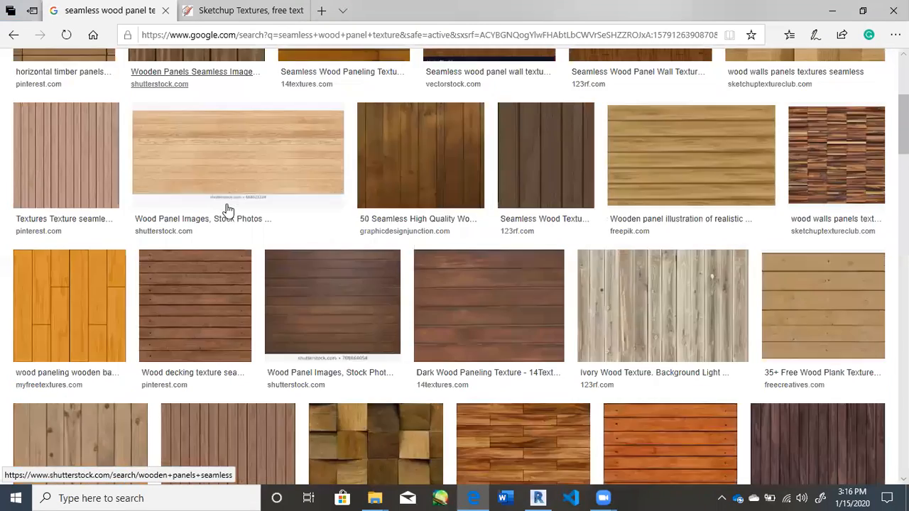
scroll(227, 209, "down", 3)
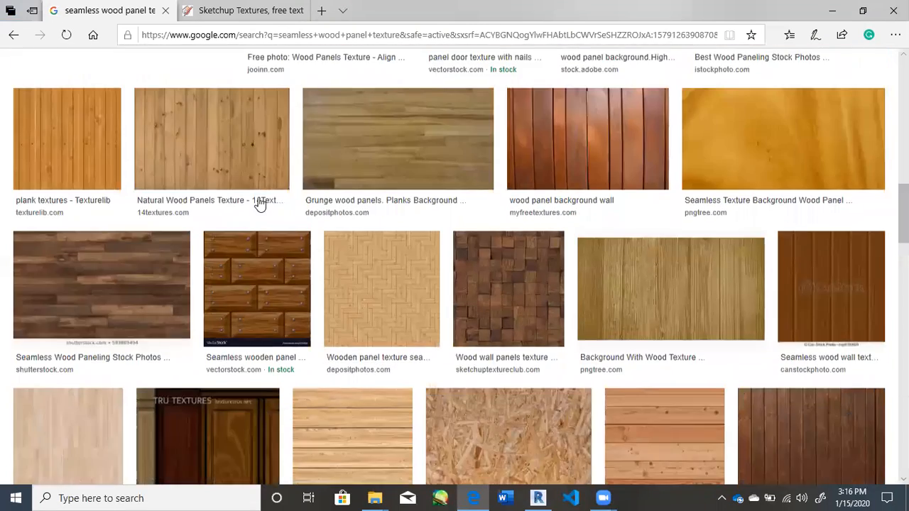
left_click(282, 304)
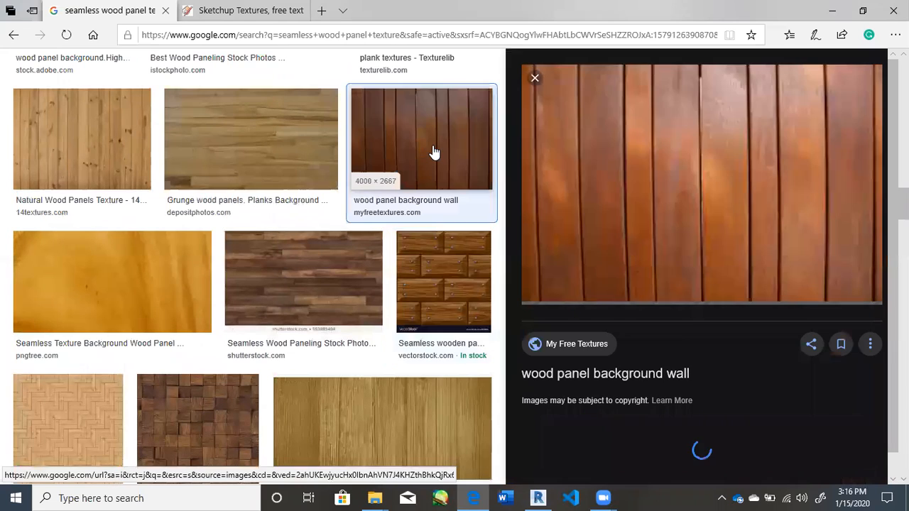
left_click(431, 153)
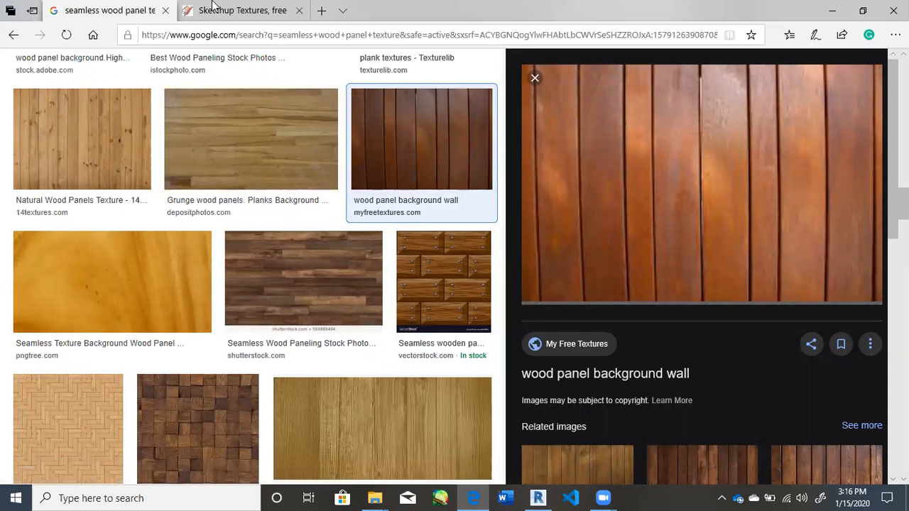
Open the Textures section of the SketchUp Texture Club website and look through its texture categories.
left_click(210, 10)
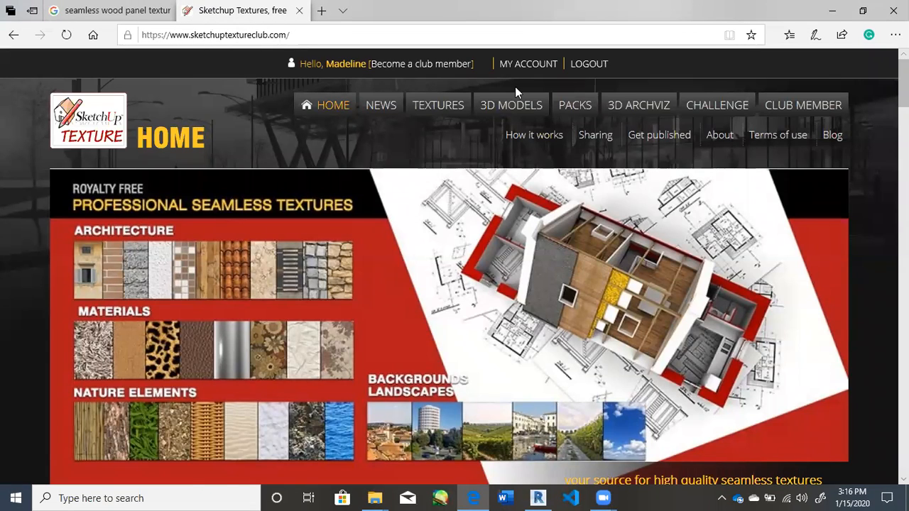
scroll(448, 110, "down", 2)
scroll(449, 109, "up", 2)
left_click(439, 106)
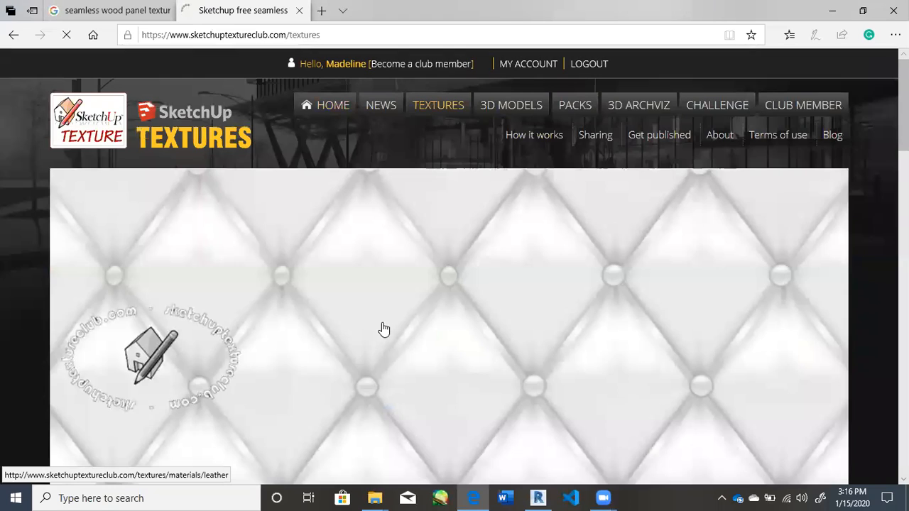
scroll(380, 297, "down", 10)
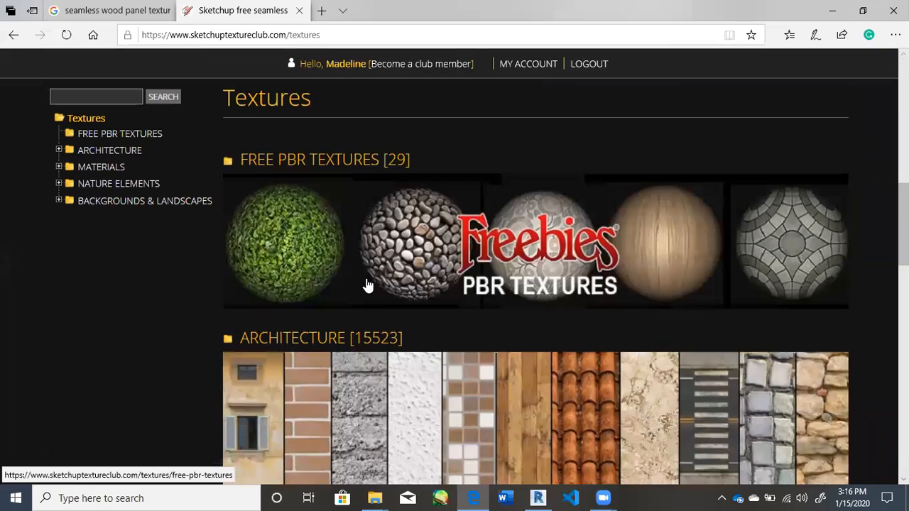
scroll(321, 286, "down", 1)
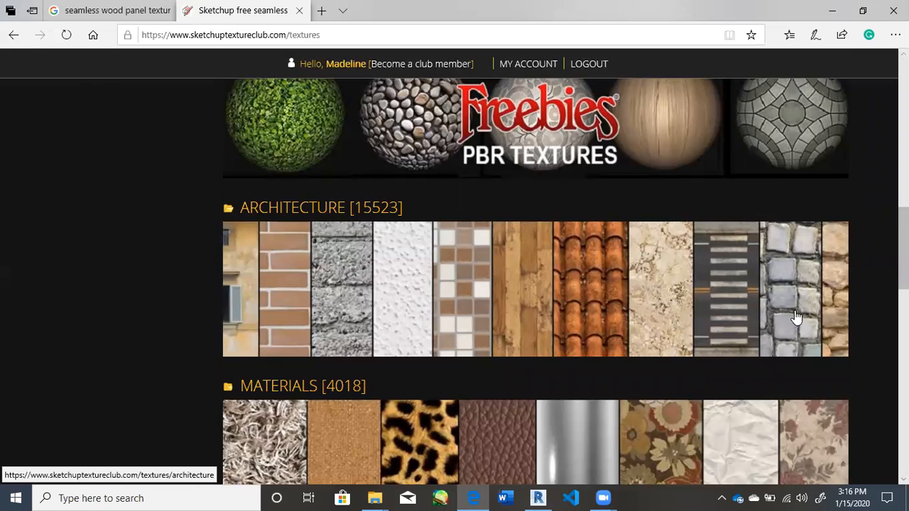
scroll(761, 316, "down", 2)
scroll(761, 315, "down", 1)
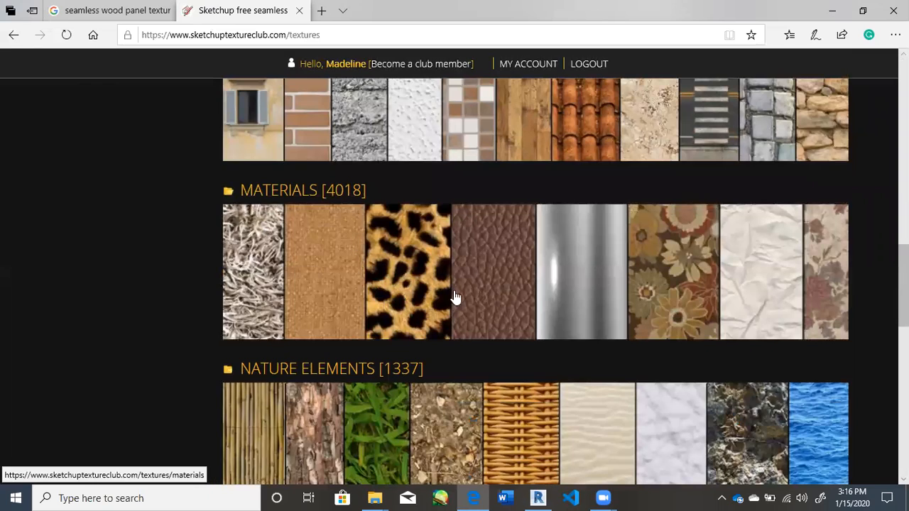
Open the Wood Floors category of the Architecture textures and look through its subcategories.
scroll(295, 222, "up", 3)
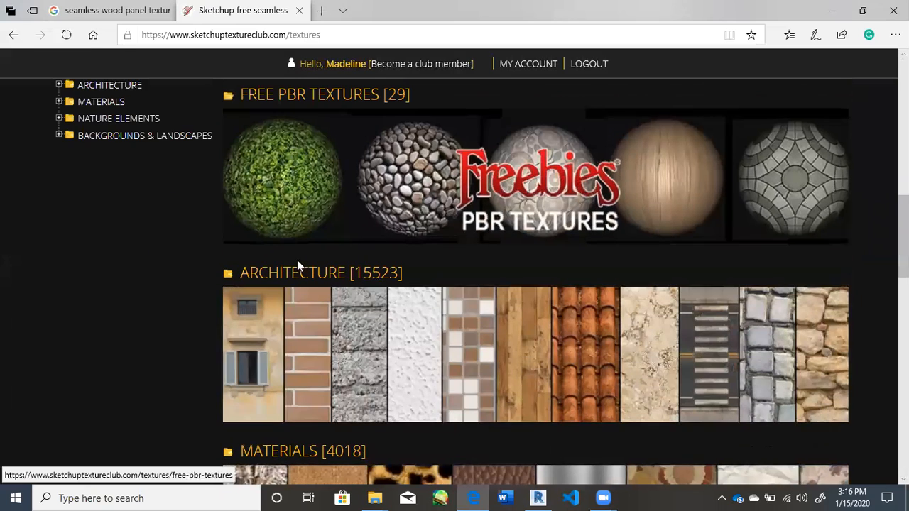
left_click(292, 275)
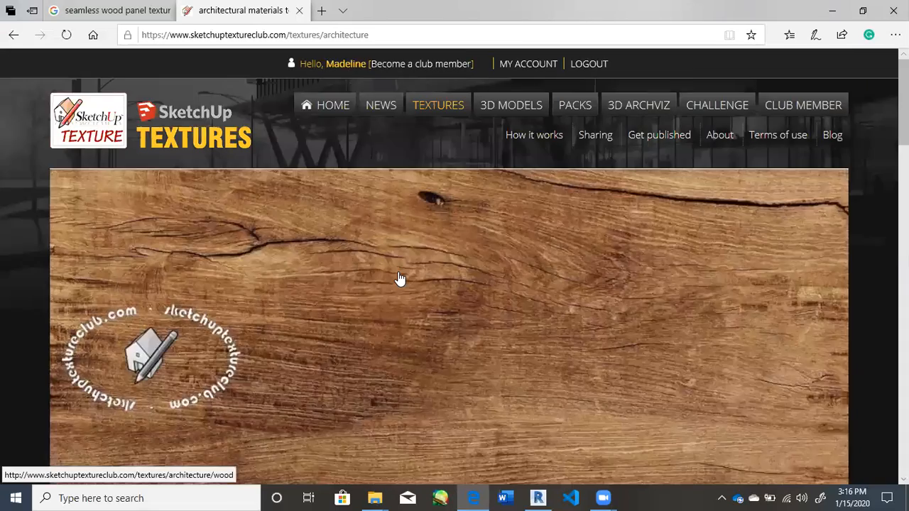
scroll(400, 278, "down", 12)
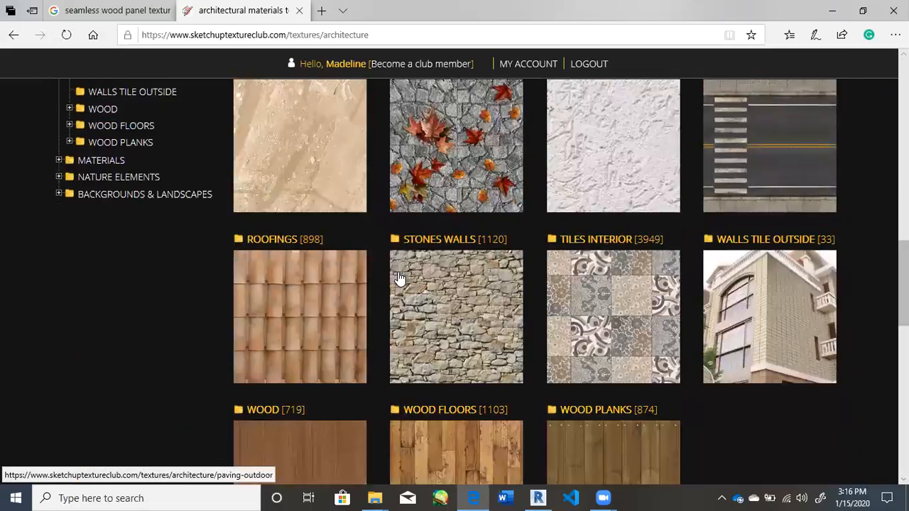
scroll(400, 278, "down", 3)
left_click(449, 223)
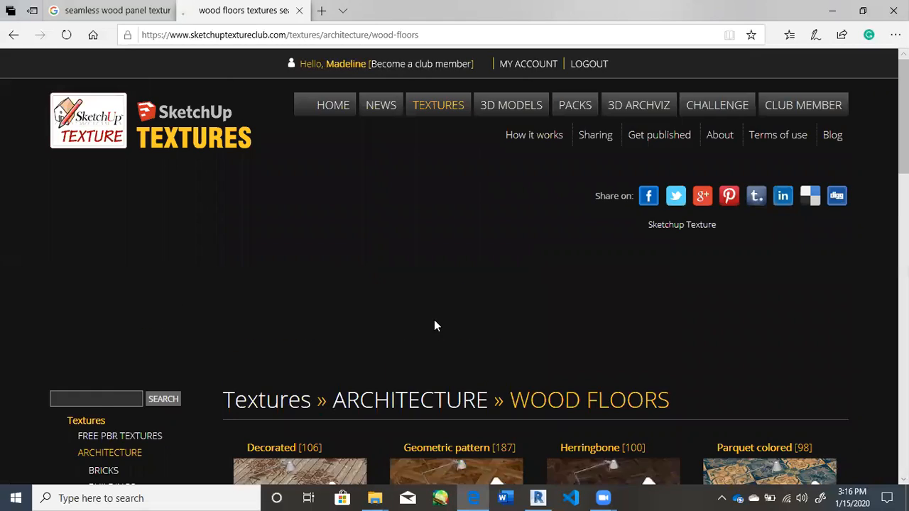
scroll(433, 325, "down", 4)
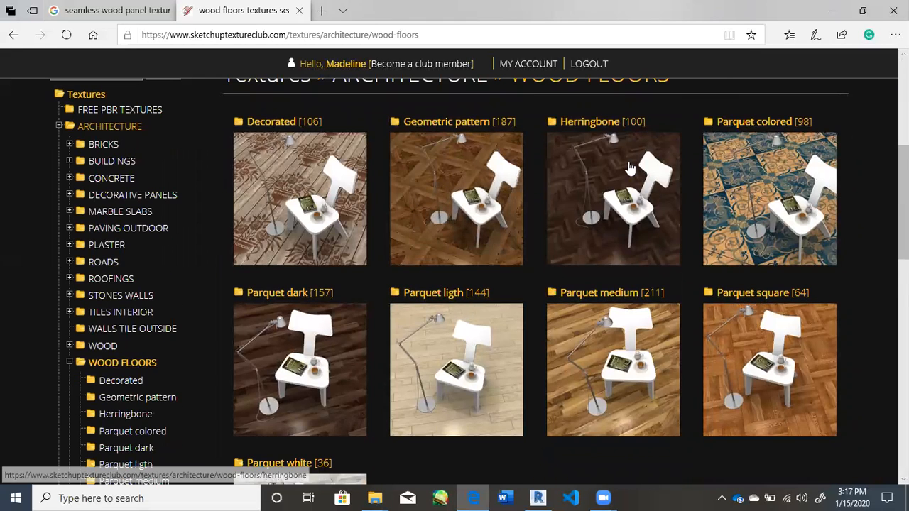
scroll(635, 183, "down", 1)
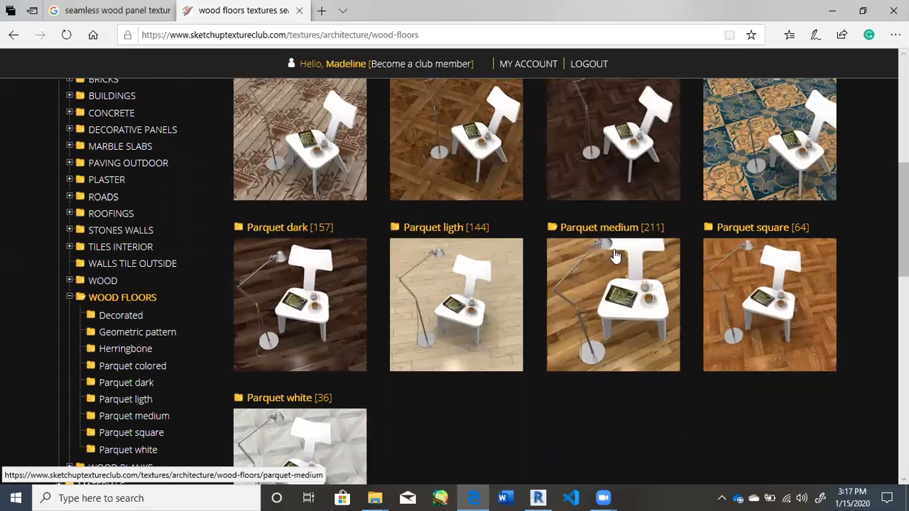
Switch to Revit and examine the cabinets and countertops in the kitchen's 3D View 1.
left_click(539, 498)
middle_click_drag(706, 270, 683, 273)
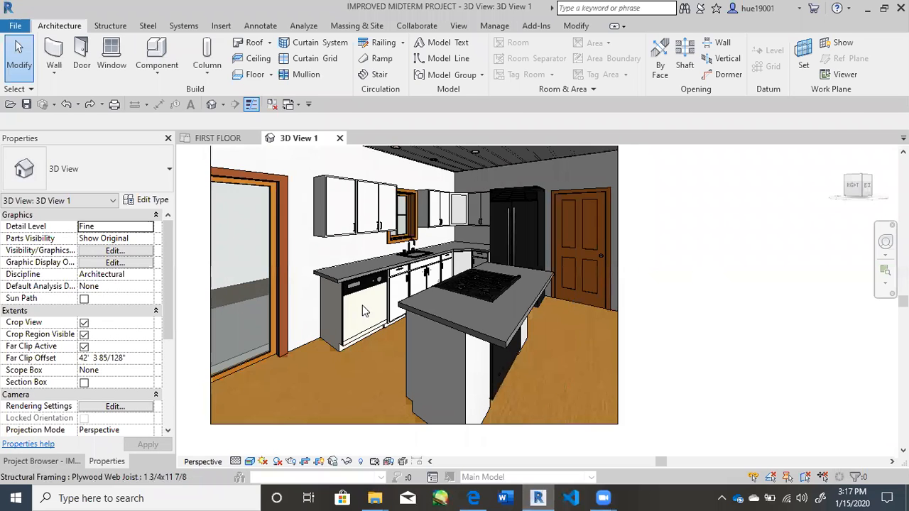
left_click(355, 146)
key("Escape")
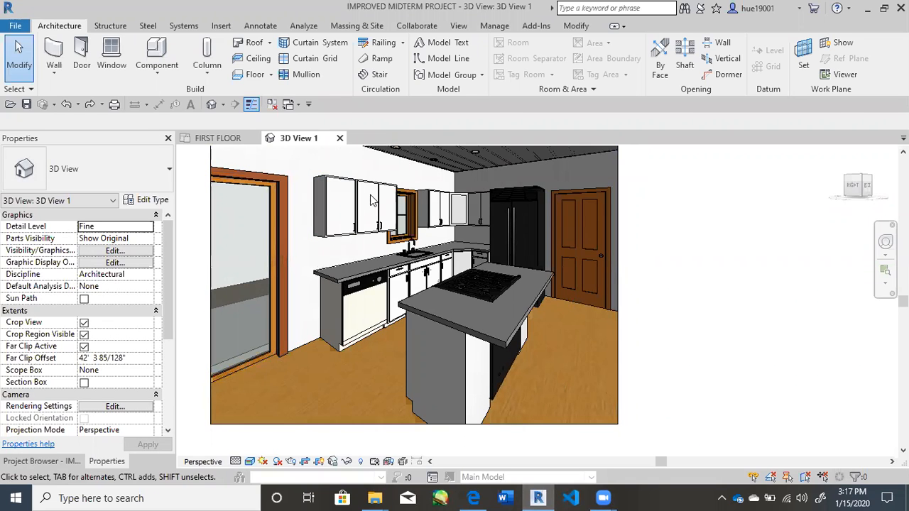
middle_click_drag(301, 279, 317, 257)
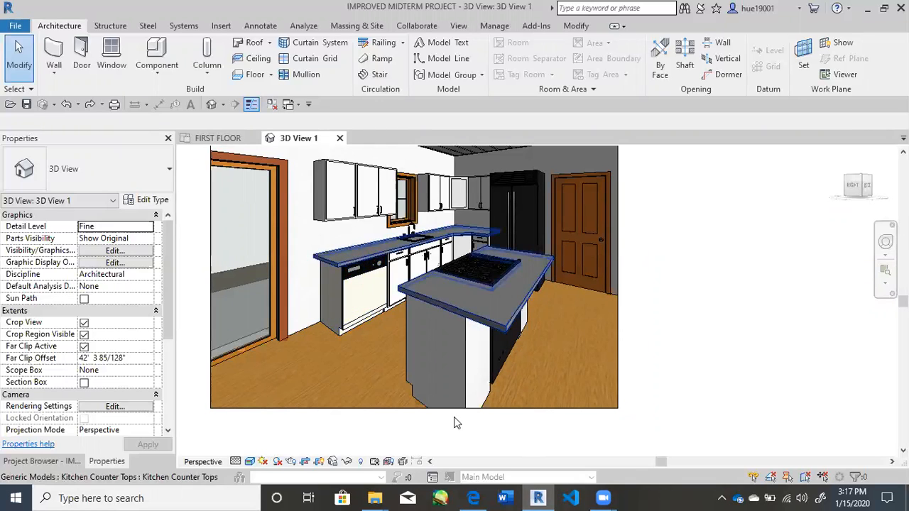
Return to the Edge browser, open the Parquet dark subcategory and browse its textures.
left_click(475, 497)
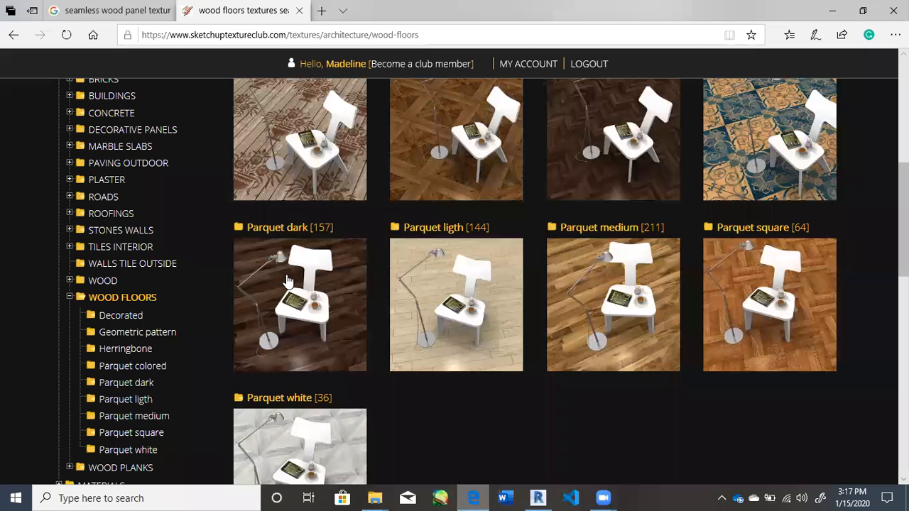
left_click(263, 288)
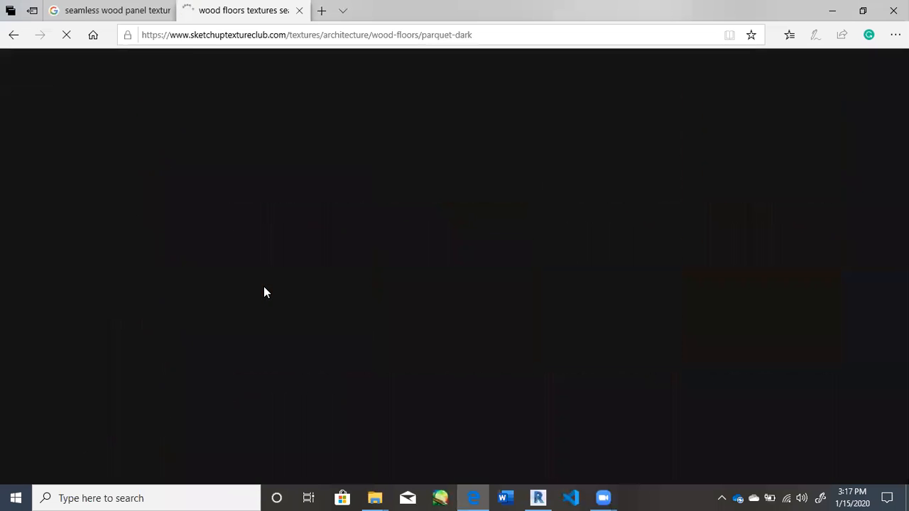
scroll(362, 316, "down", 4)
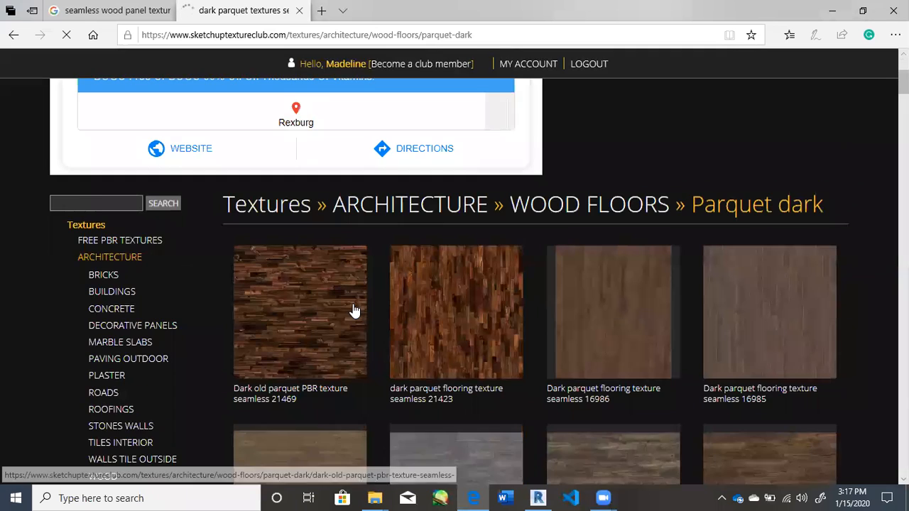
scroll(518, 235, "down", 10)
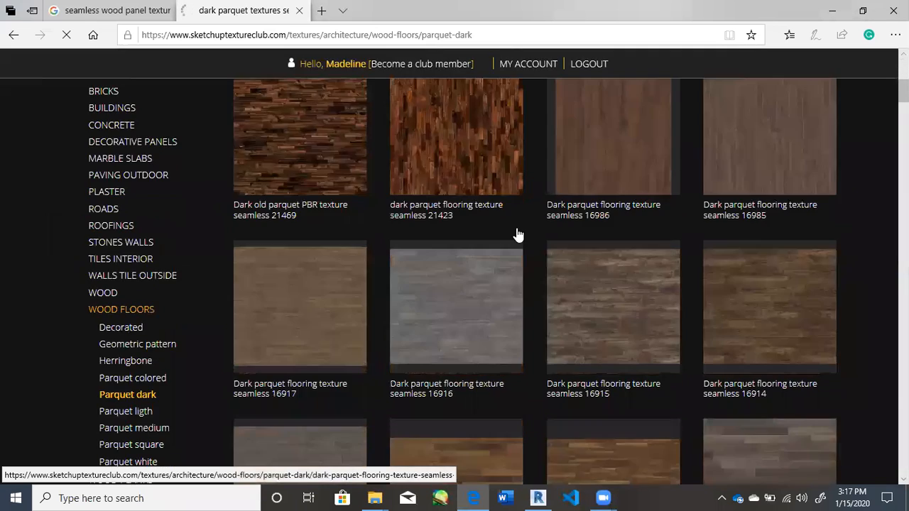
scroll(558, 217, "up", 12)
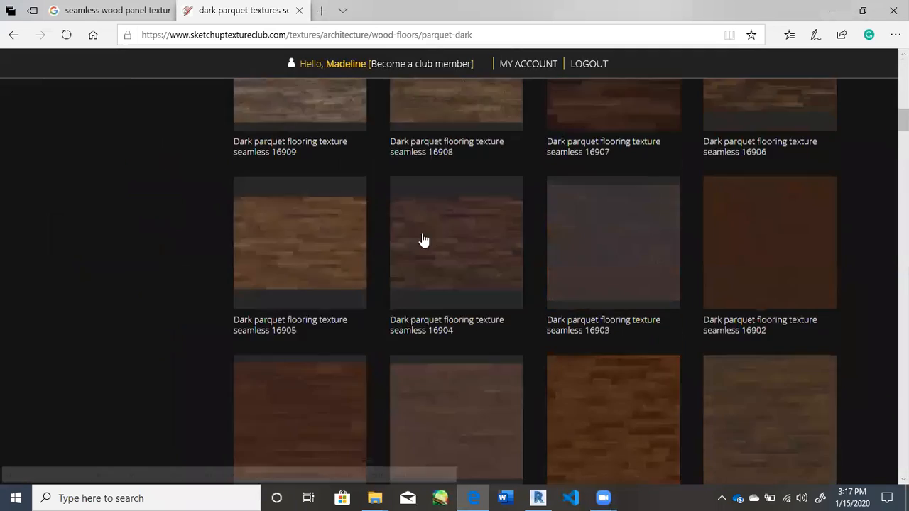
scroll(416, 235, "up", 5)
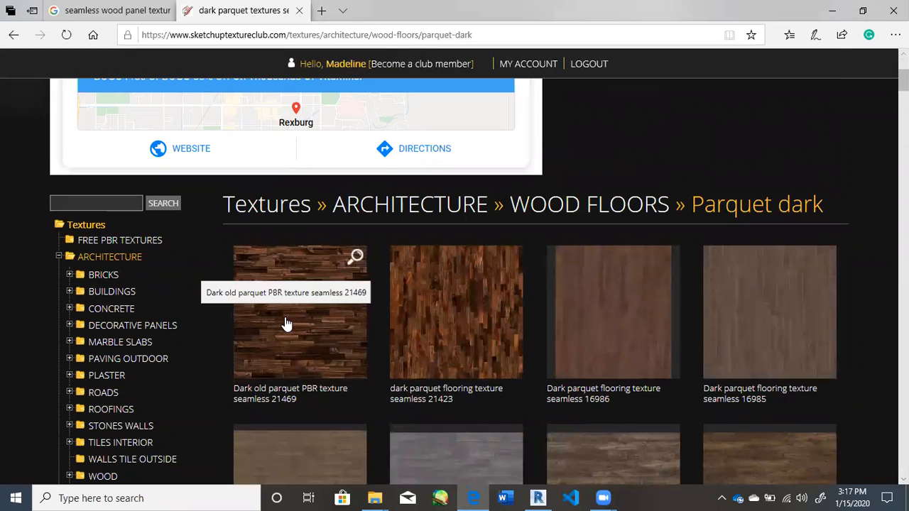
Open the "Dark old parquet PBR texture seamless 21469" page and request the free-user download without maps.
left_click(286, 324)
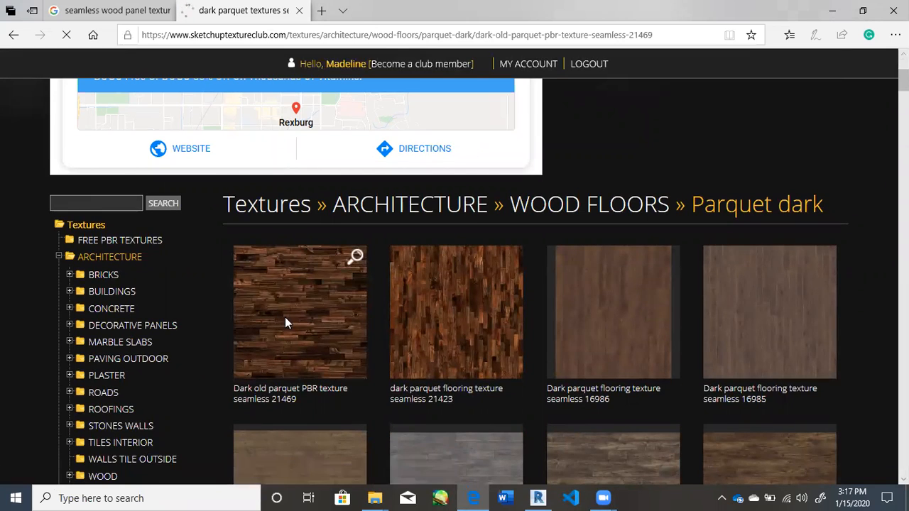
scroll(528, 258, "down", 3)
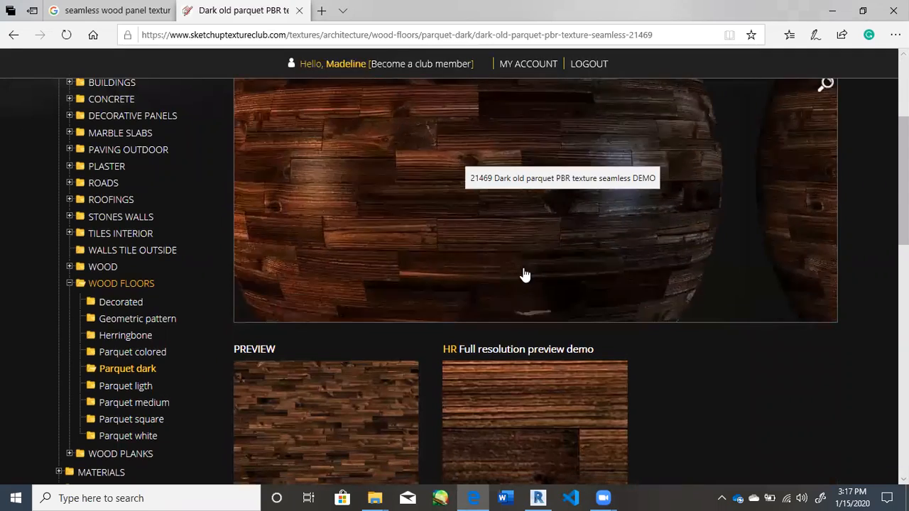
scroll(700, 390, "down", 4)
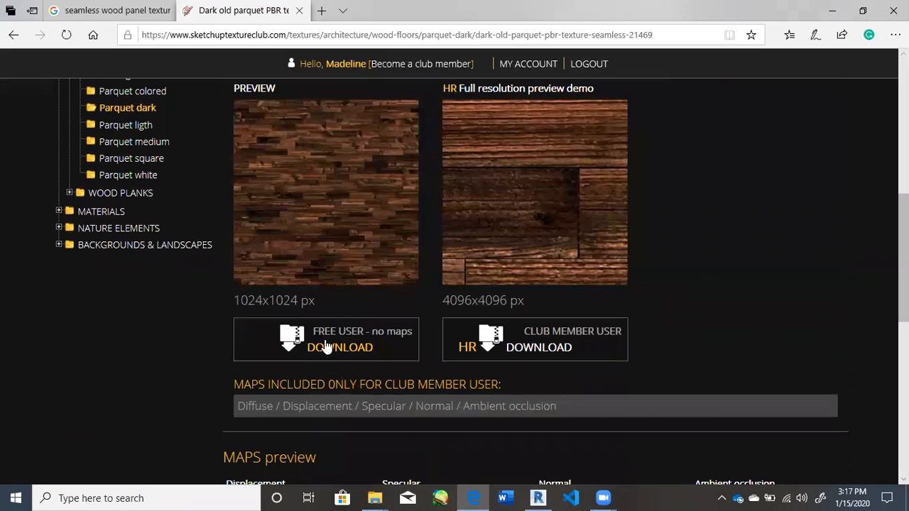
left_click(326, 346)
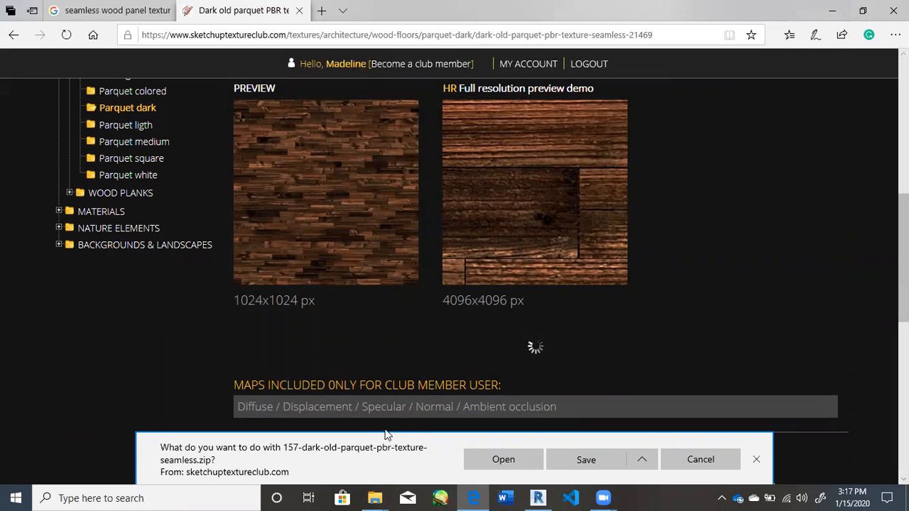
scroll(386, 432, "down", 2)
scroll(446, 426, "up", 2)
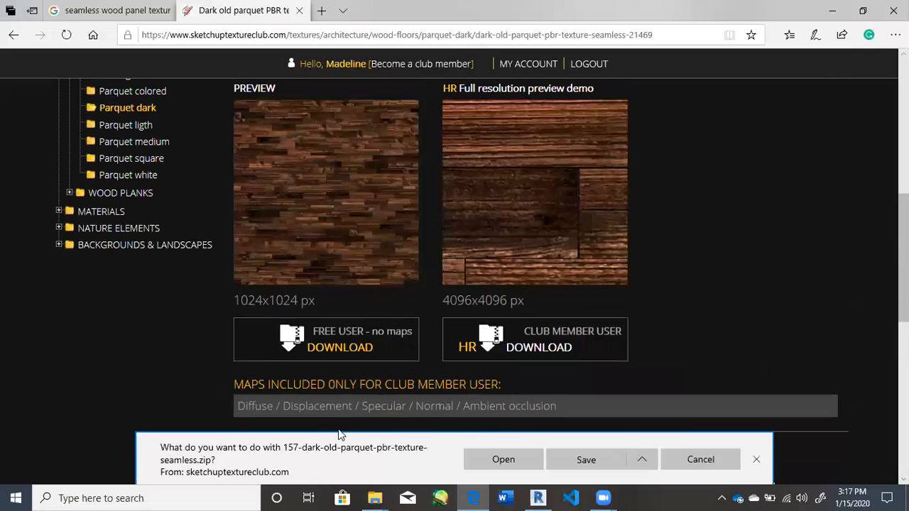
scroll(338, 430, "up", 1)
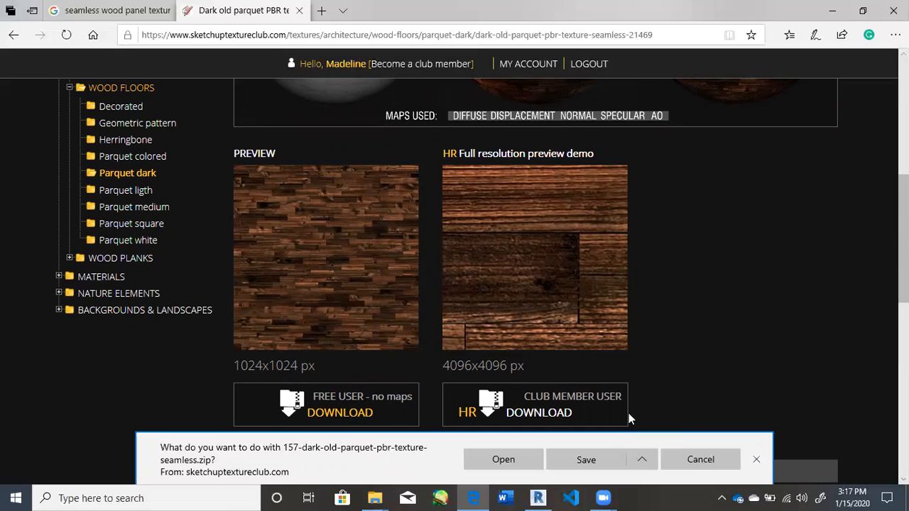
Save the download as 157-dark-old-parquet-pbr-texture-seamless in the BIM 2 folder under Winter 2020.
left_click(643, 459)
left_click(629, 439)
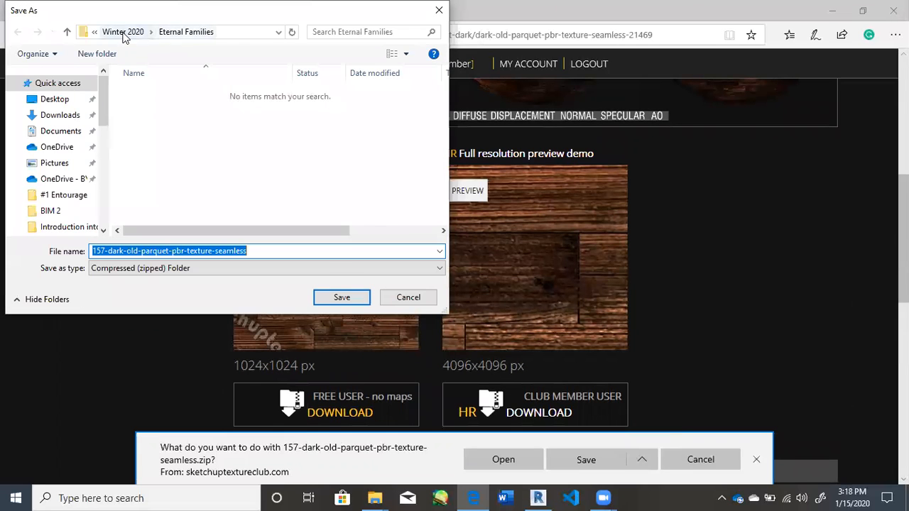
left_click(122, 32)
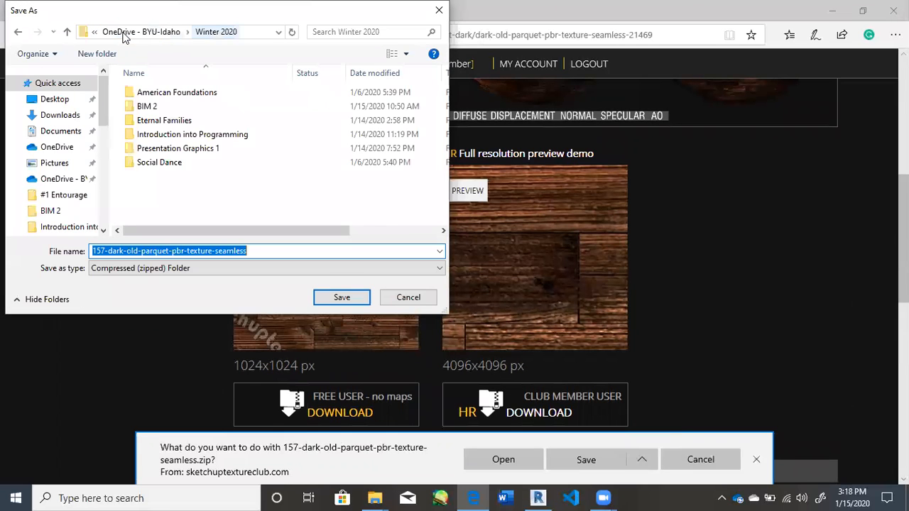
left_click(156, 108)
double_click(172, 107)
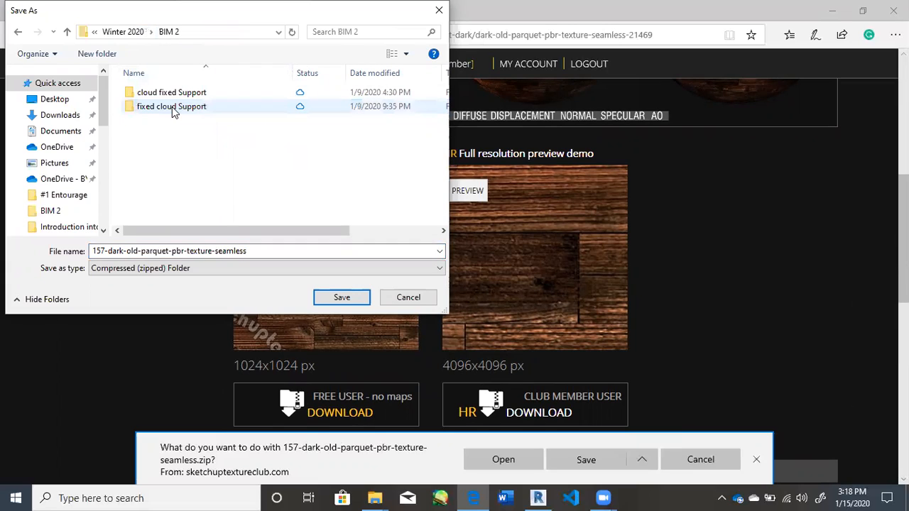
left_click(317, 253)
double_click(316, 253)
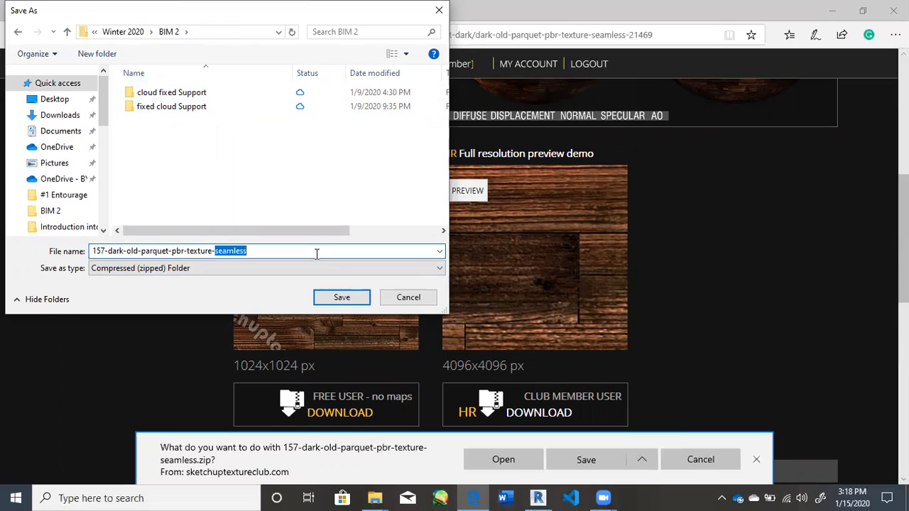
left_click(317, 254)
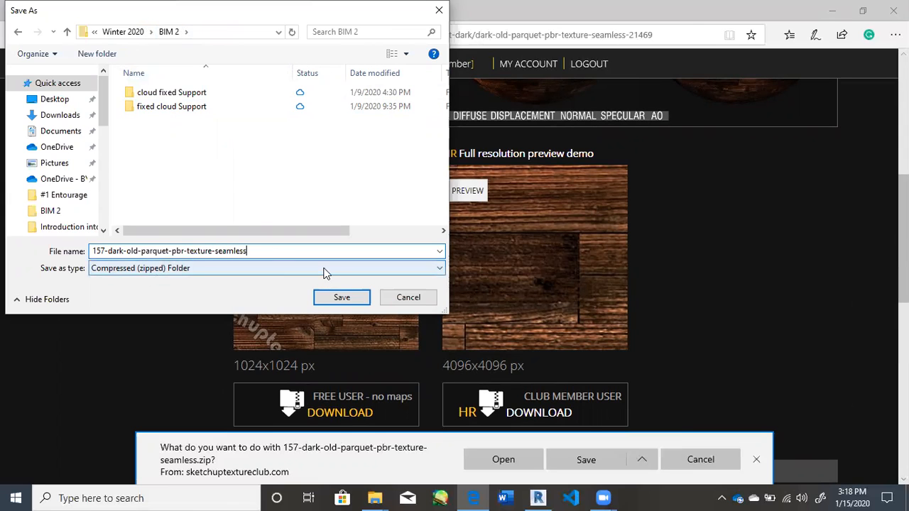
left_click(342, 298)
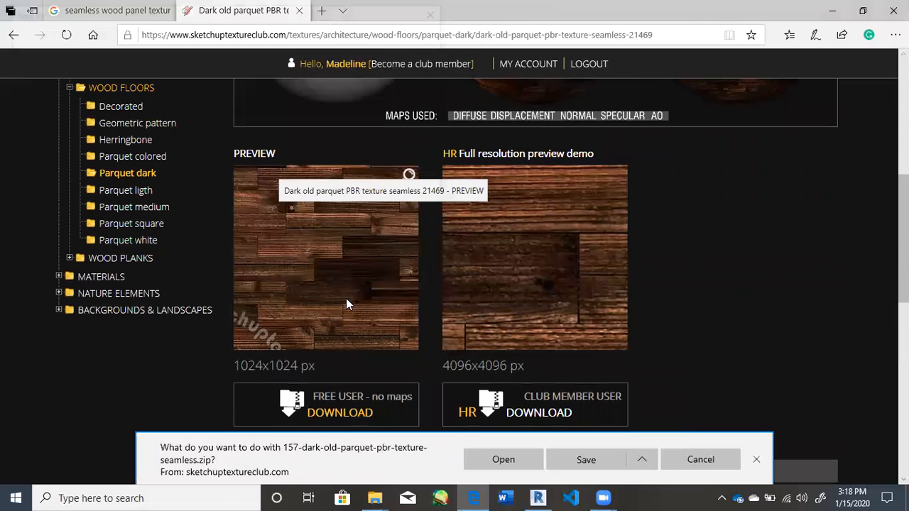
Switch to File Explorer, go to the BIM 2 folder under Winter 2020 and open the downloaded parquet texture zip.
mouse_move(375, 497)
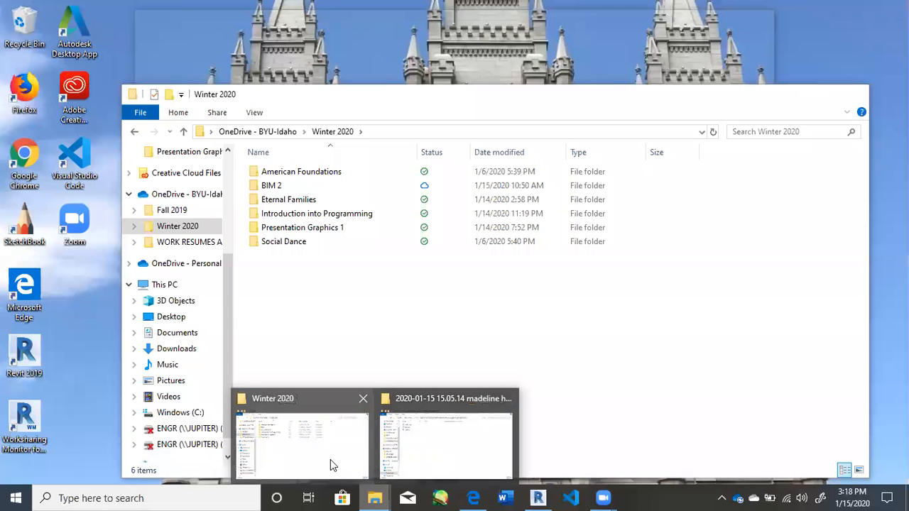
left_click(330, 460)
double_click(313, 189)
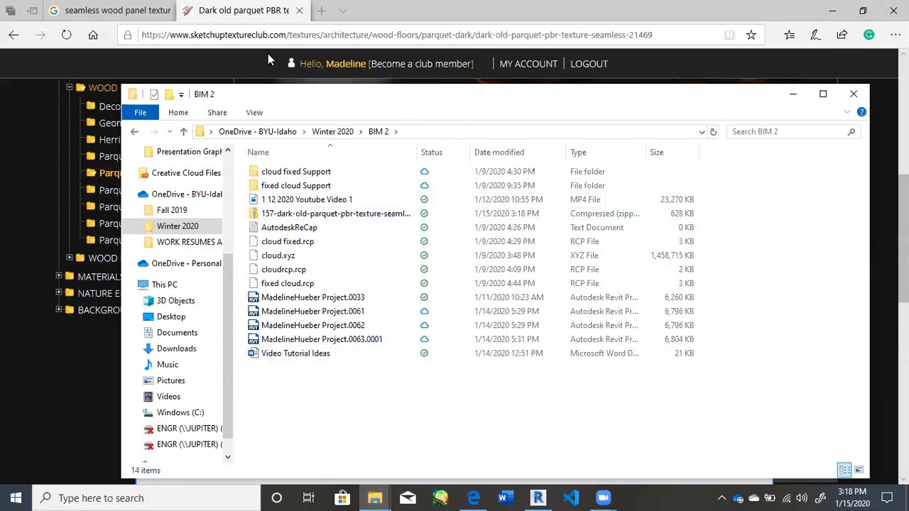
left_click_drag(284, 94, 206, 41)
left_click(244, 162)
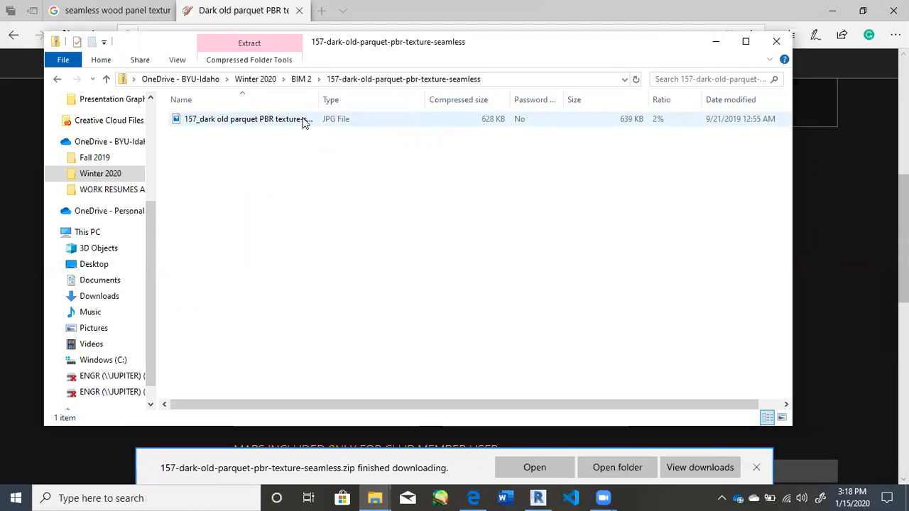
Extract the dark old parquet JPG from the zip into the BIM 2 folder and select the extracted image there.
left_click(299, 79)
double_click(273, 160)
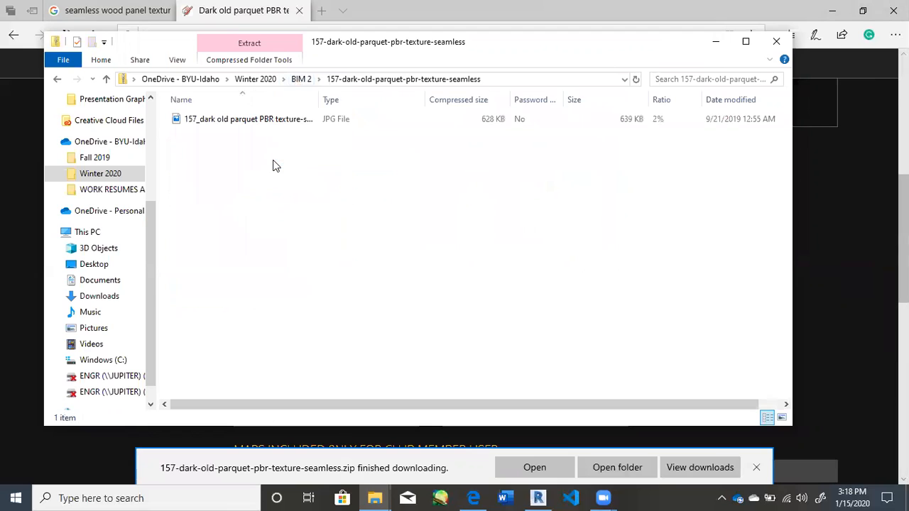
left_click_drag(296, 122, 302, 82)
left_click(302, 81)
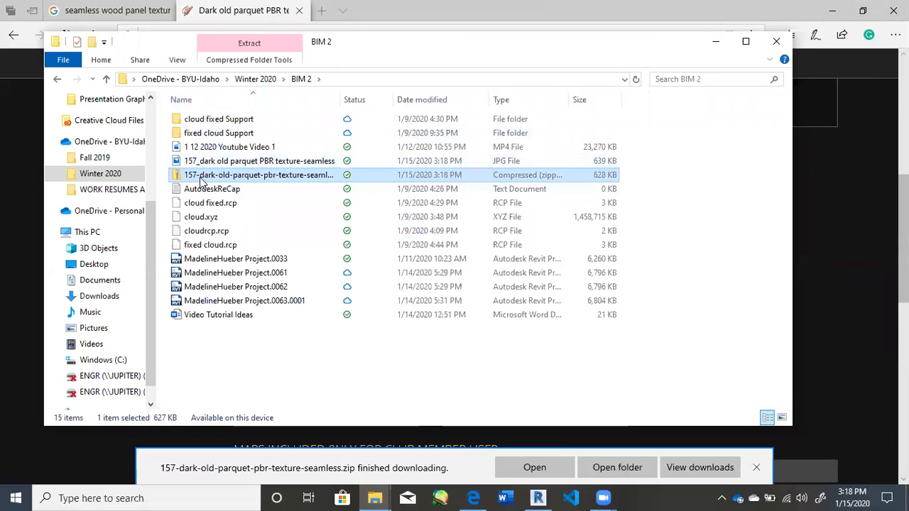
left_click(221, 163)
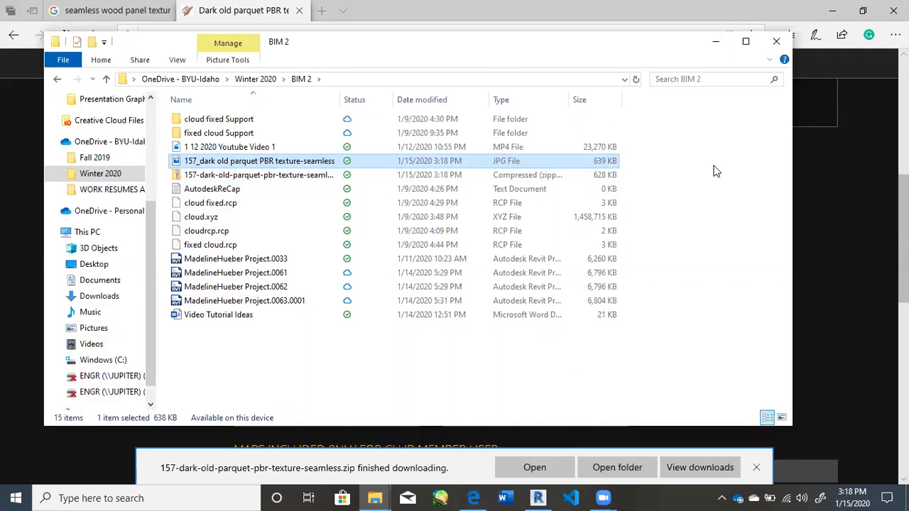
Switch back to Revit and bring the whole kitchen perspective of 3D View 1 into view.
left_click(838, 245)
left_click(537, 498)
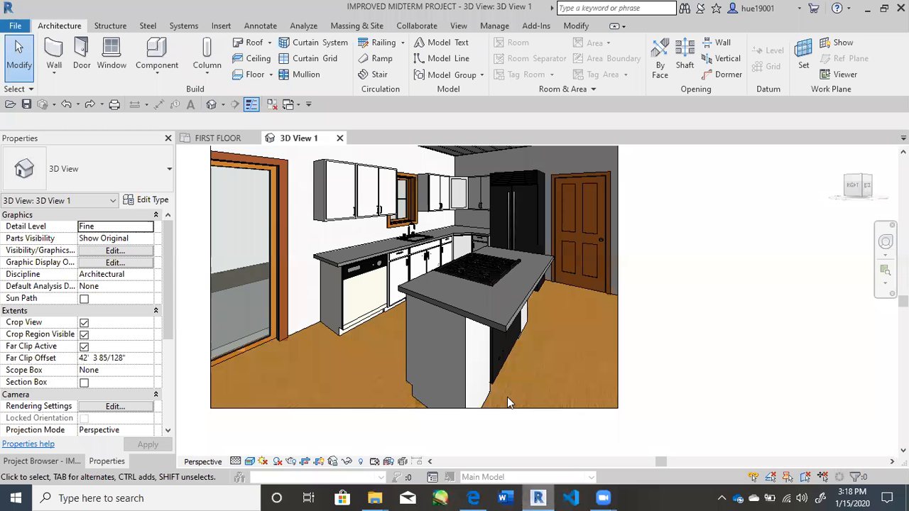
middle_click_drag(685, 250, 755, 268)
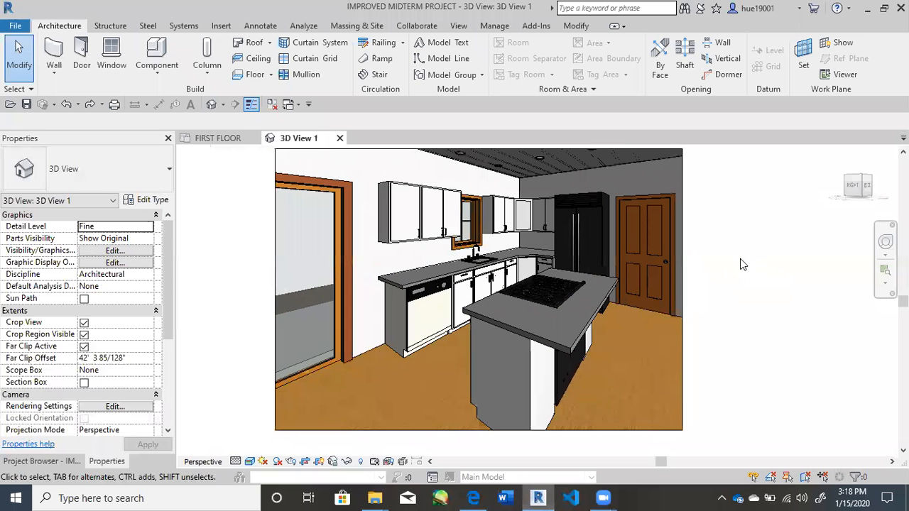
Create a new blank material in the project's material library.
left_click(580, 29)
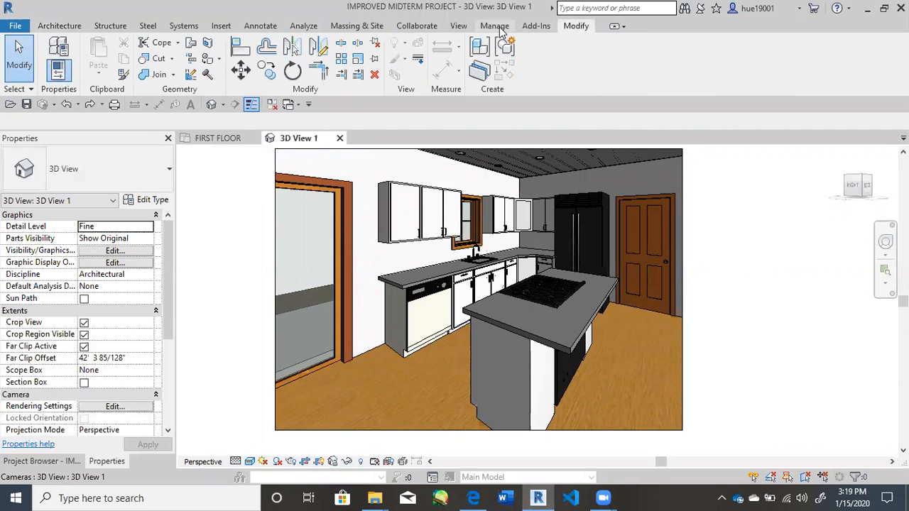
left_click(499, 31)
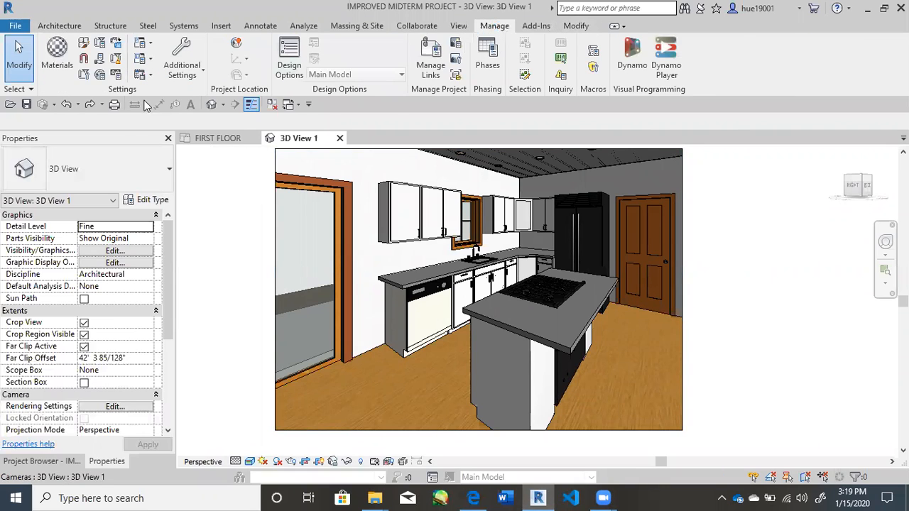
left_click(61, 64)
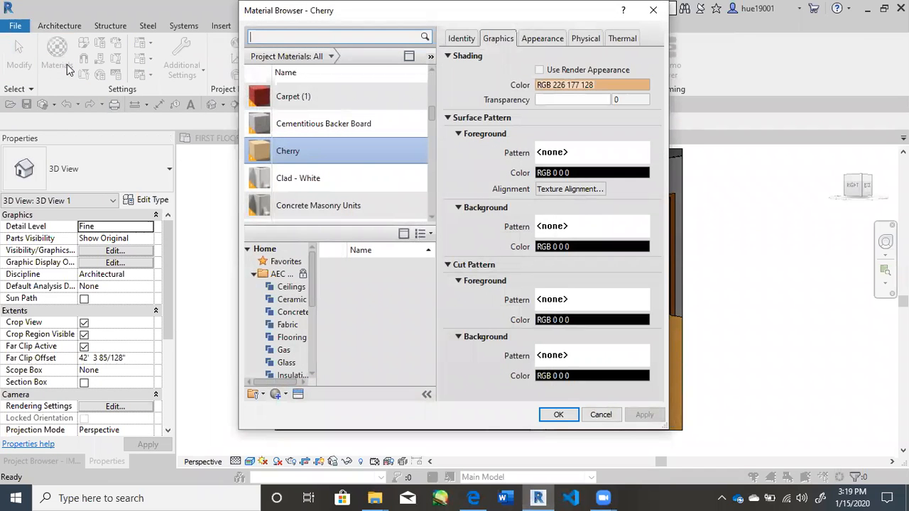
scroll(363, 122, "down", 1)
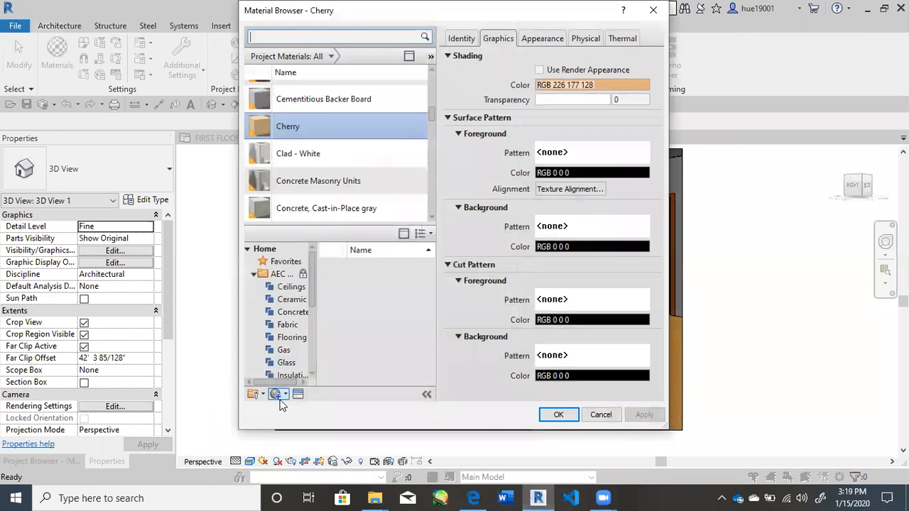
left_click(278, 395)
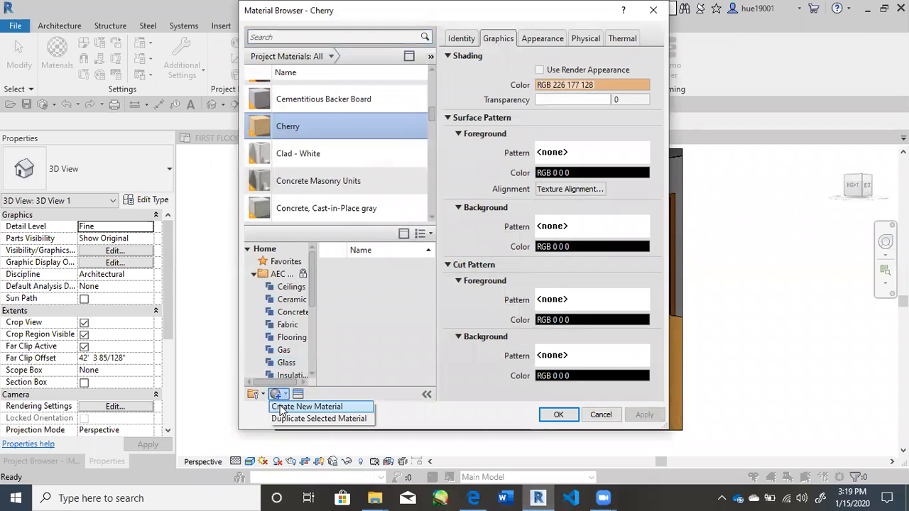
left_click(284, 406)
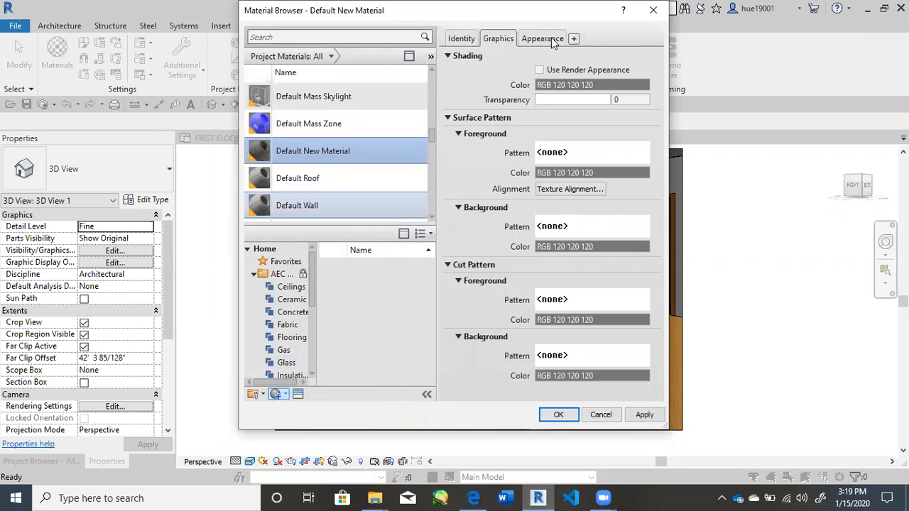
Rename the new material as _Dark Wood Panel.
left_click(461, 39)
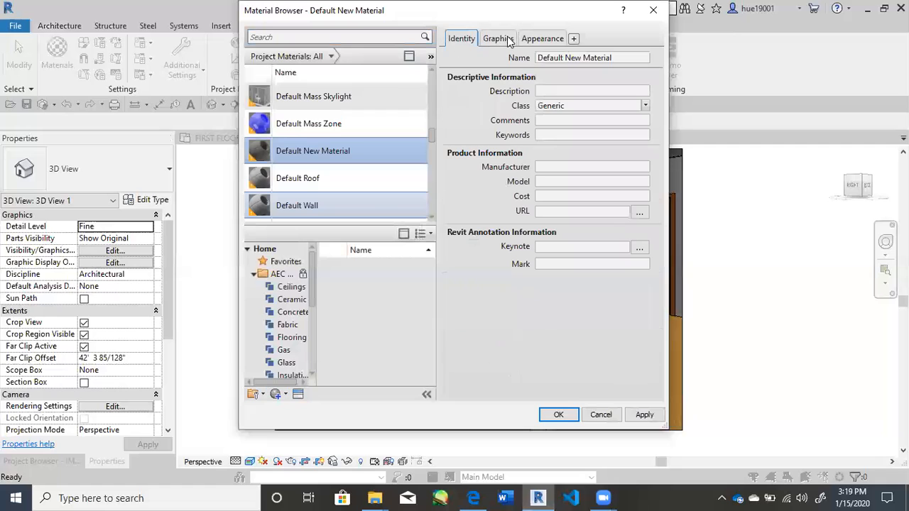
key("shift+End")
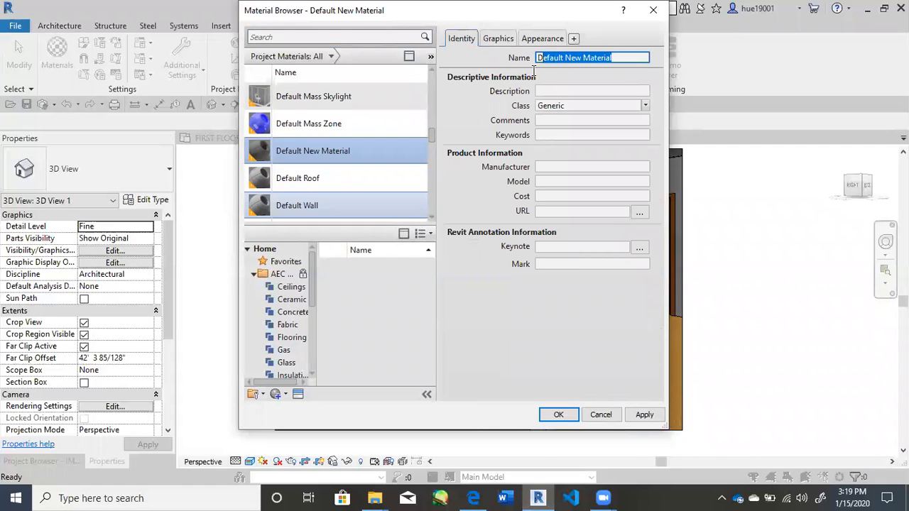
key("BackSpace")
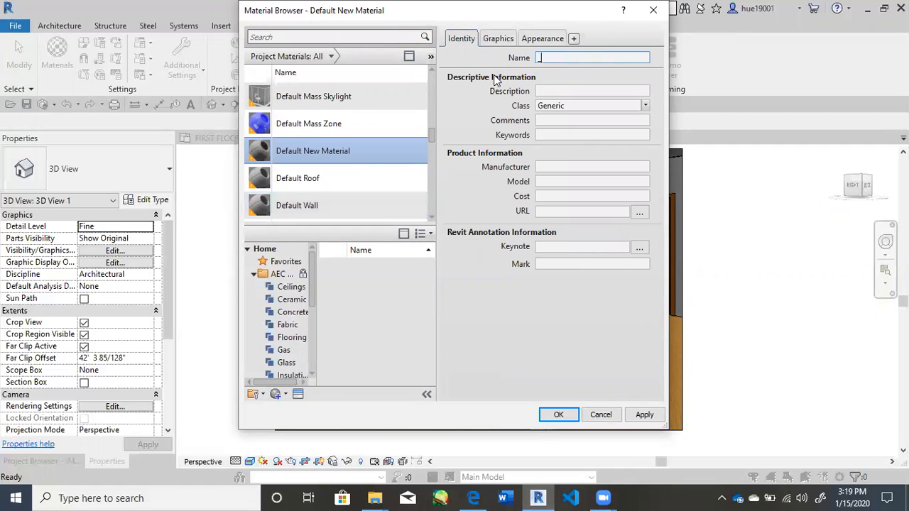
type("_")
left_click(341, 36)
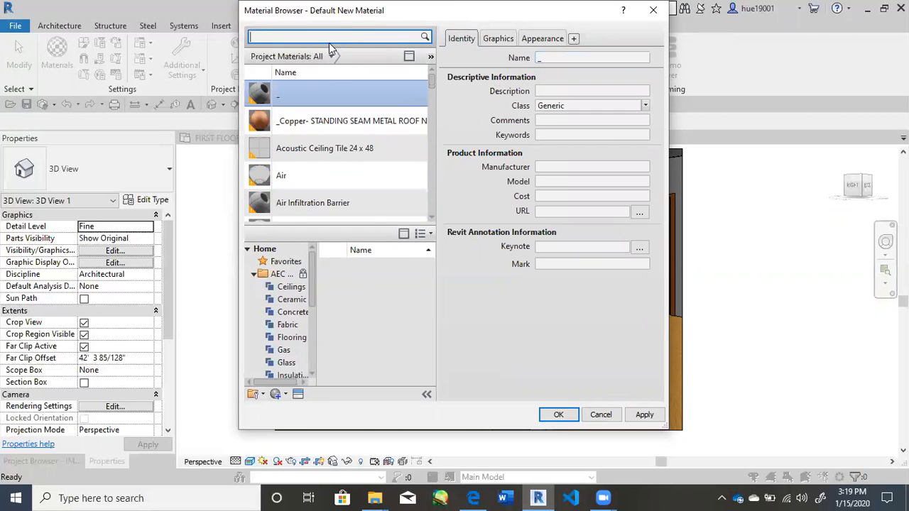
left_click(339, 93)
double_click(545, 58)
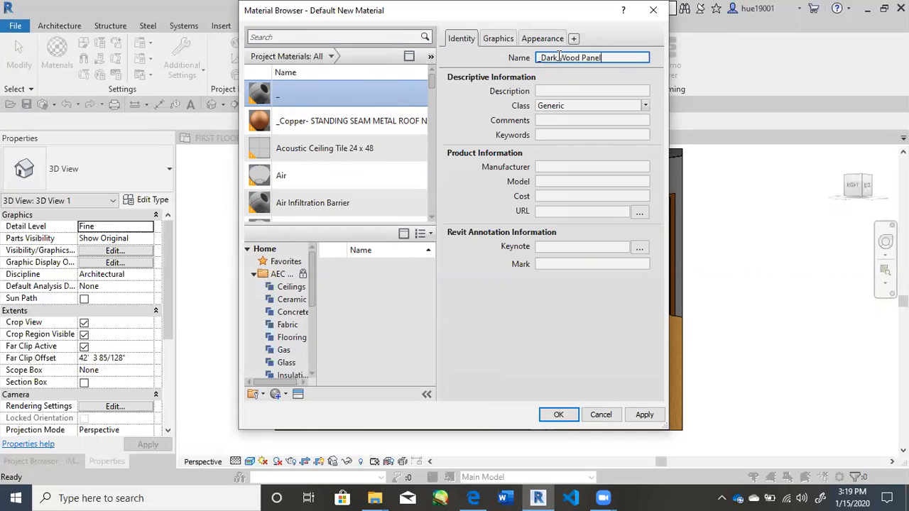
Set the appearance preview scene of _Dark Wood Panel to Cube.
left_click(547, 38)
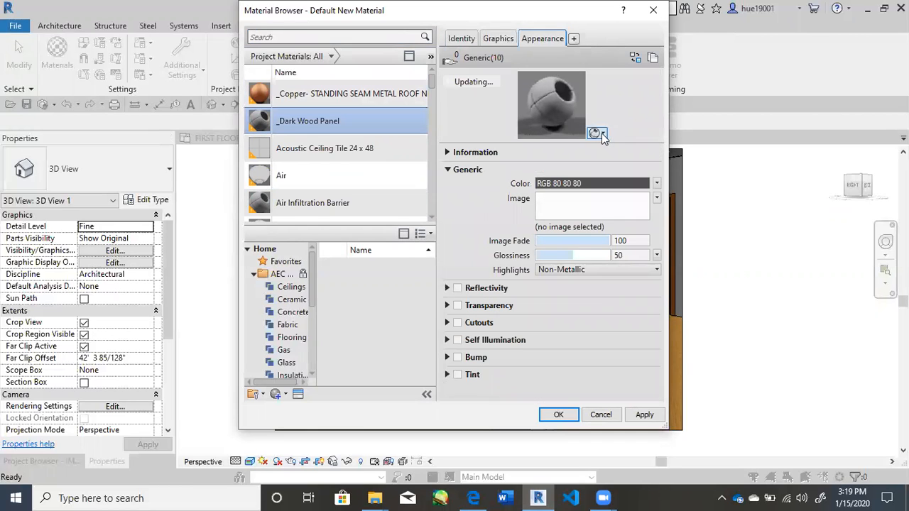
left_click(602, 135)
mouse_move(590, 151)
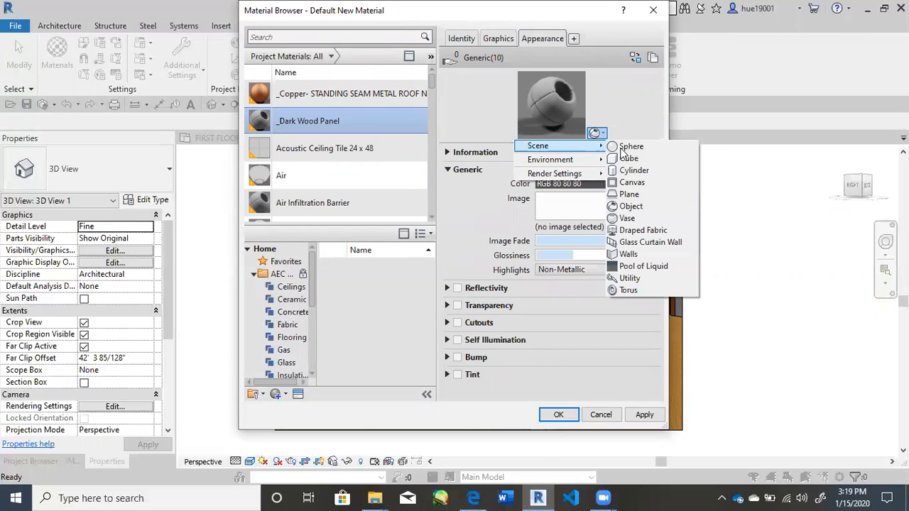
left_click(628, 159)
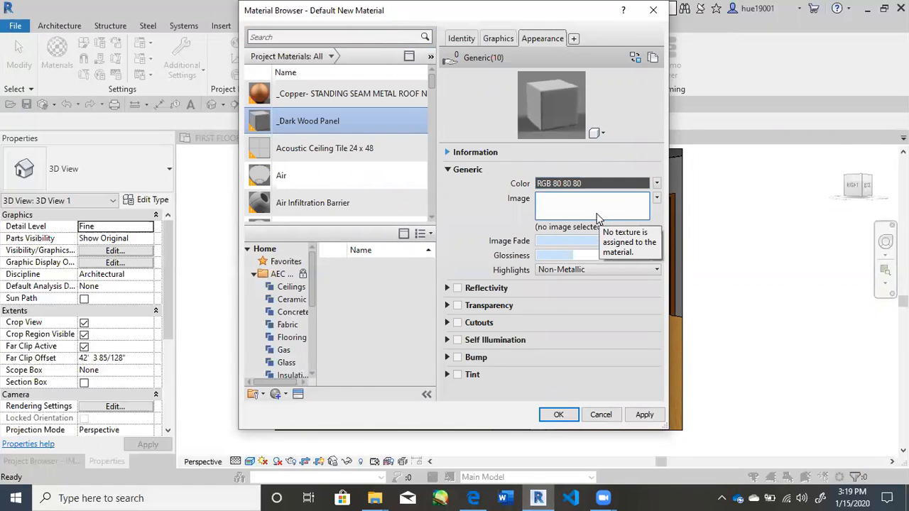
Assign the image 157_dark old parquet PBR texture-seamless from Winter 2020 > BIM 2 in OneDrive - BYU-Idaho to the material's generic appearance.
left_click(569, 213)
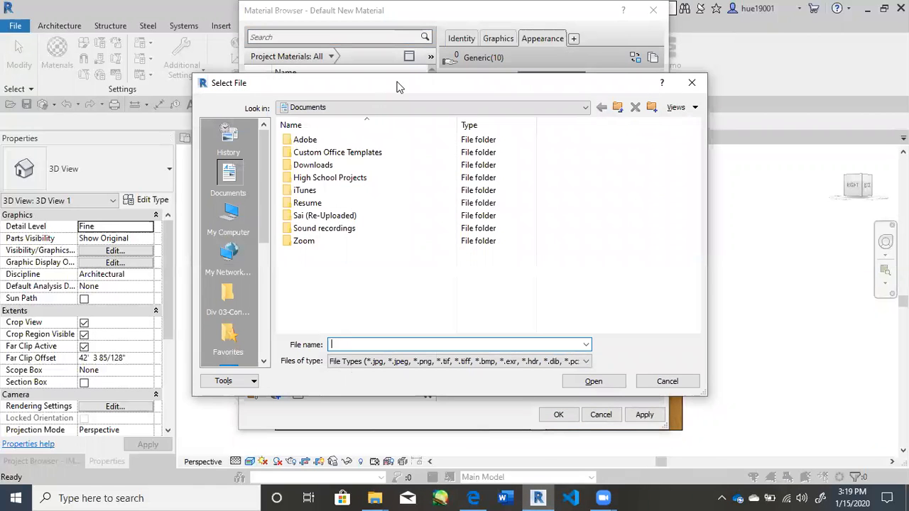
left_click(385, 107)
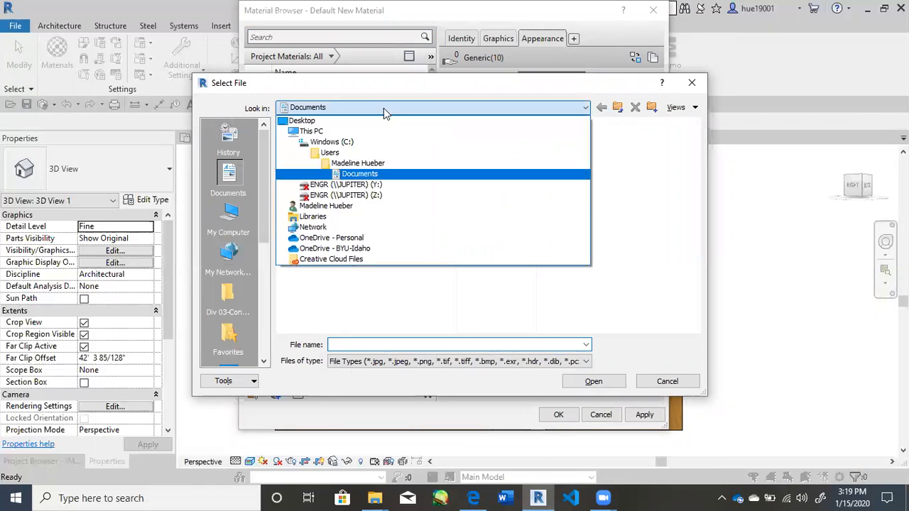
left_click(334, 247)
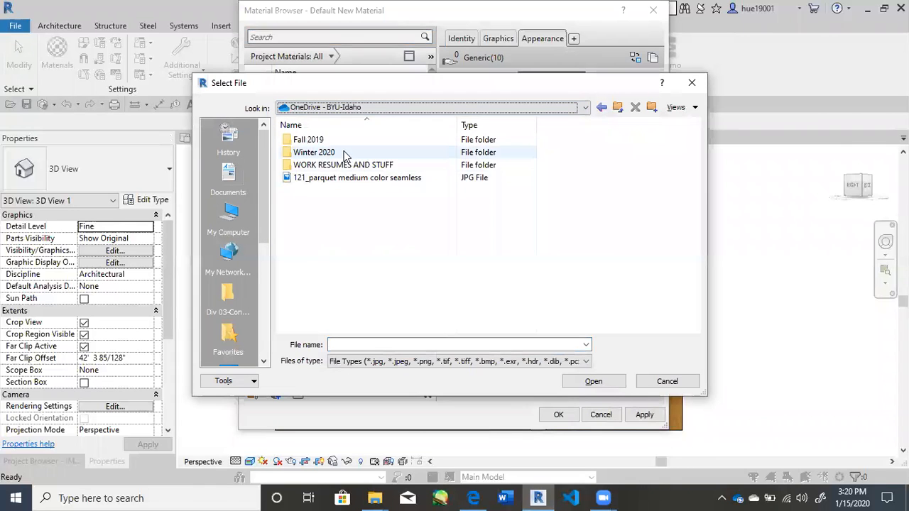
double_click(345, 152)
left_click(336, 153)
left_click(336, 153)
left_click(380, 158)
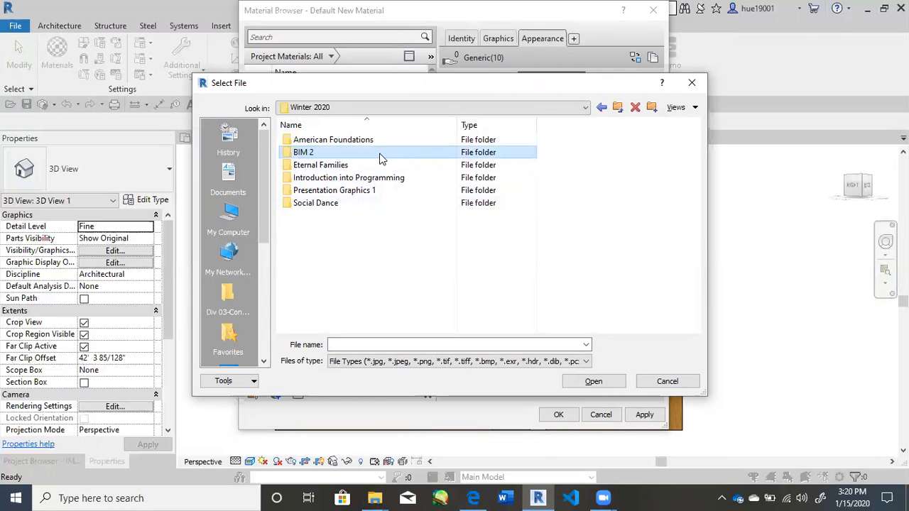
double_click(379, 155)
left_click(368, 165)
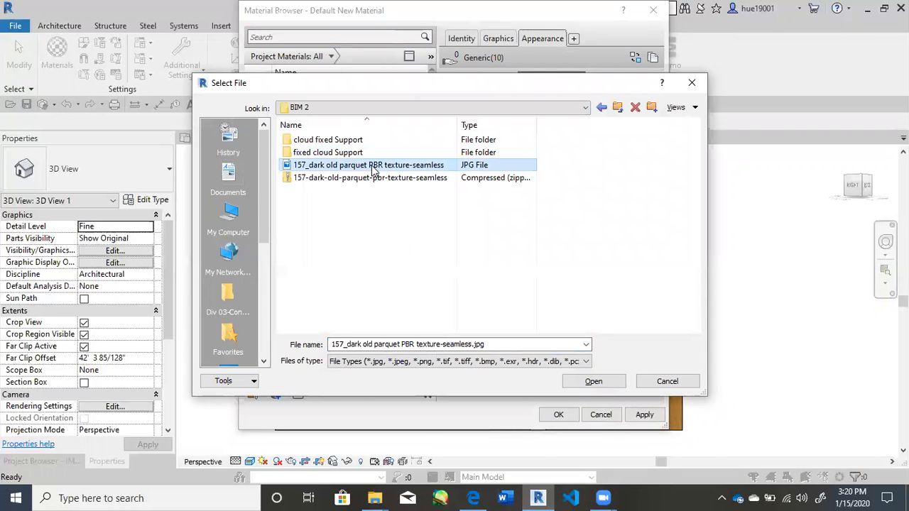
left_click(587, 381)
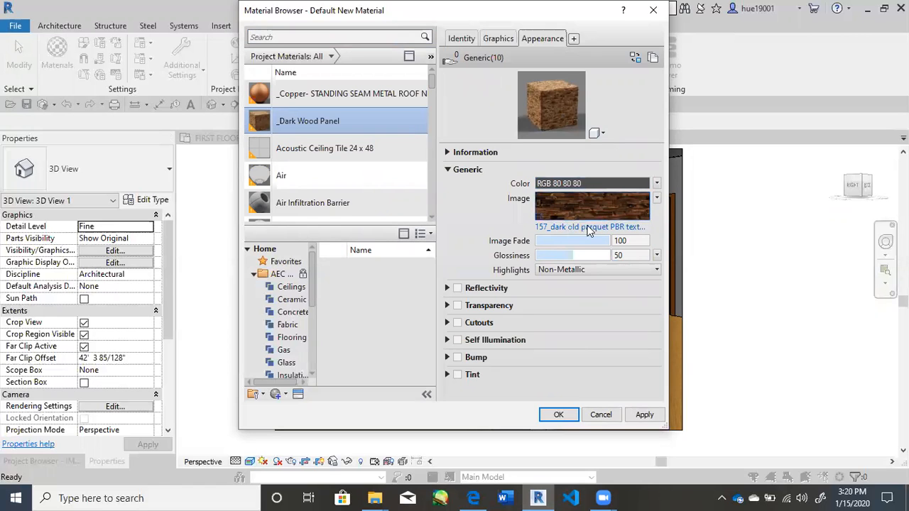
Check the graphics and appearance settings of _Dark Wood Panel and accept the new material.
left_click(496, 38)
left_click(546, 43)
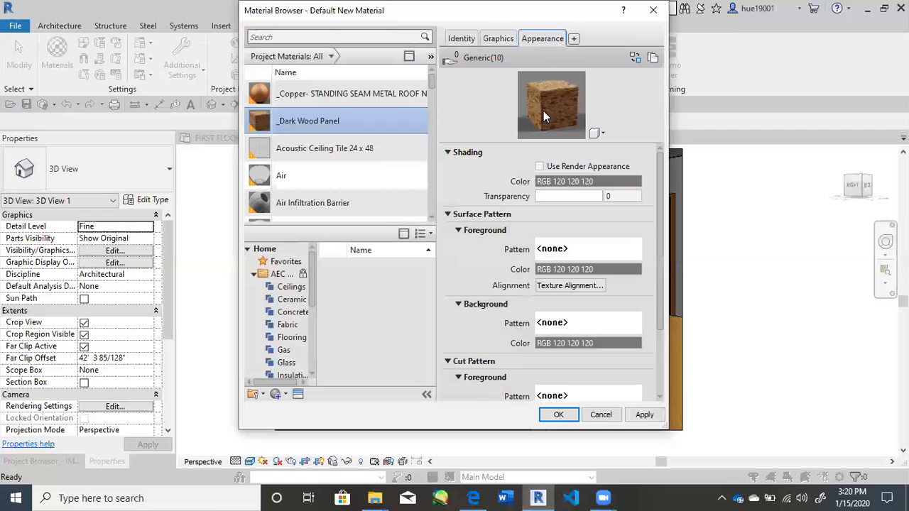
left_click(558, 415)
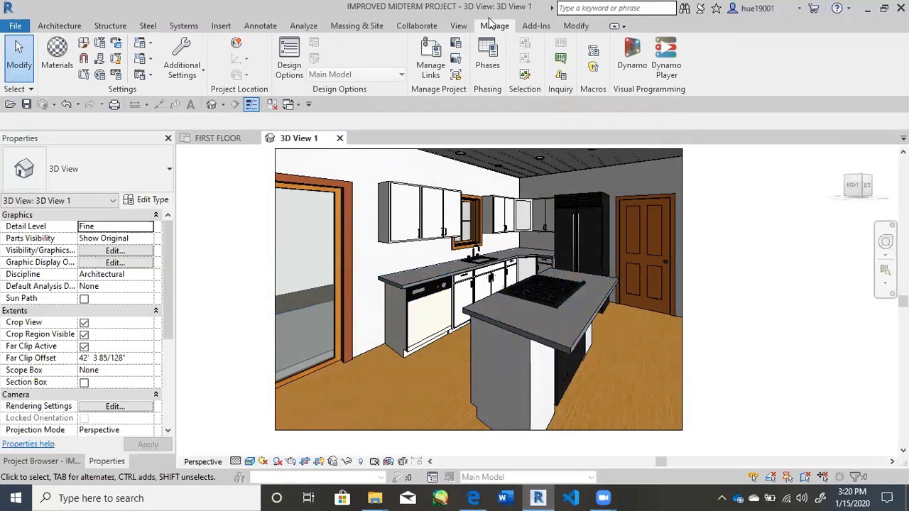
left_click(576, 26)
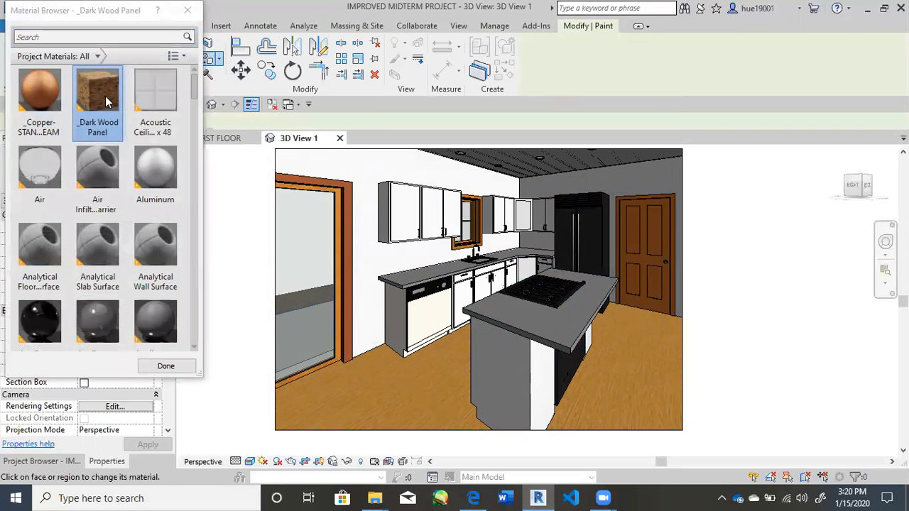
scroll(152, 298, "down", 1)
left_click(166, 366)
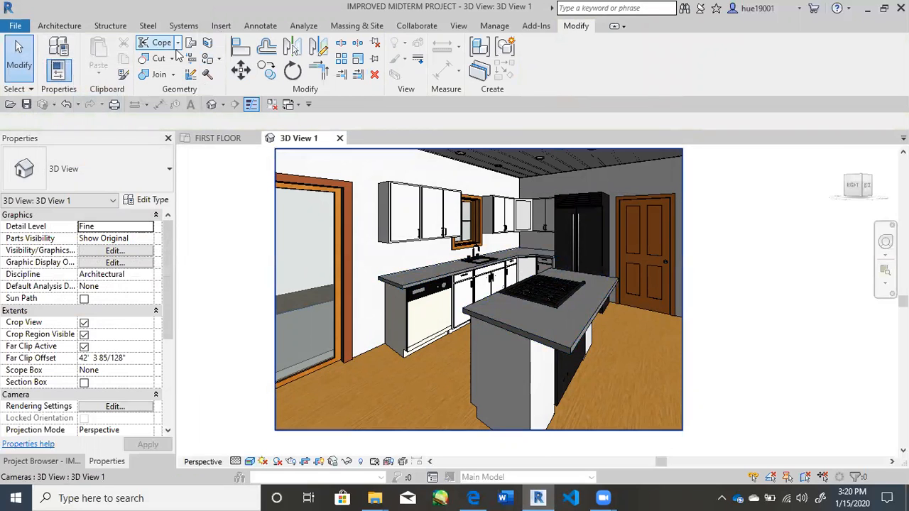
Try painting the wall behind the refrigerator and door with _Dark Wood Panel, and undo the paint.
left_click(209, 63)
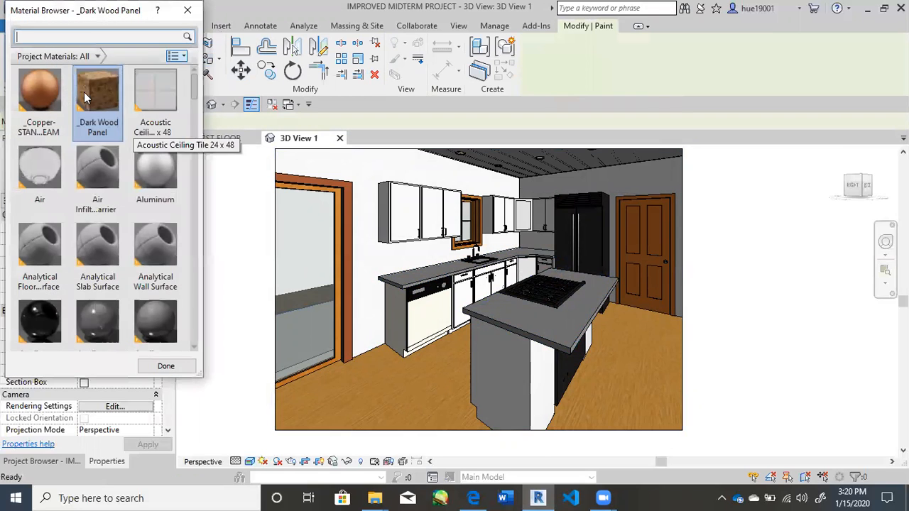
left_click(88, 92)
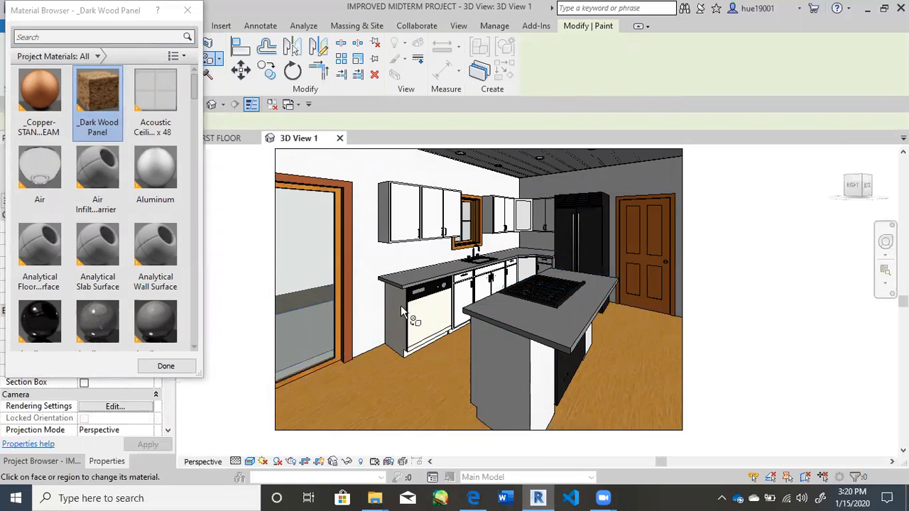
left_click(638, 180)
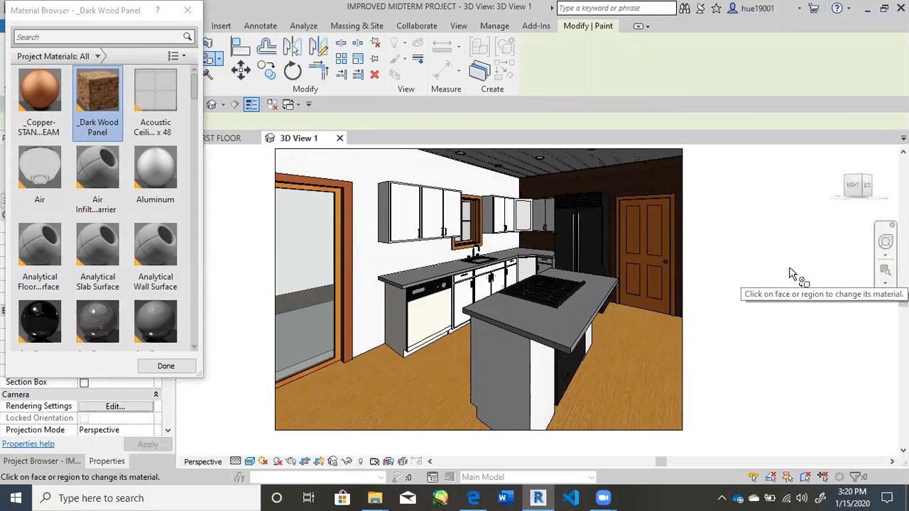
key("Escape")
left_click(66, 104)
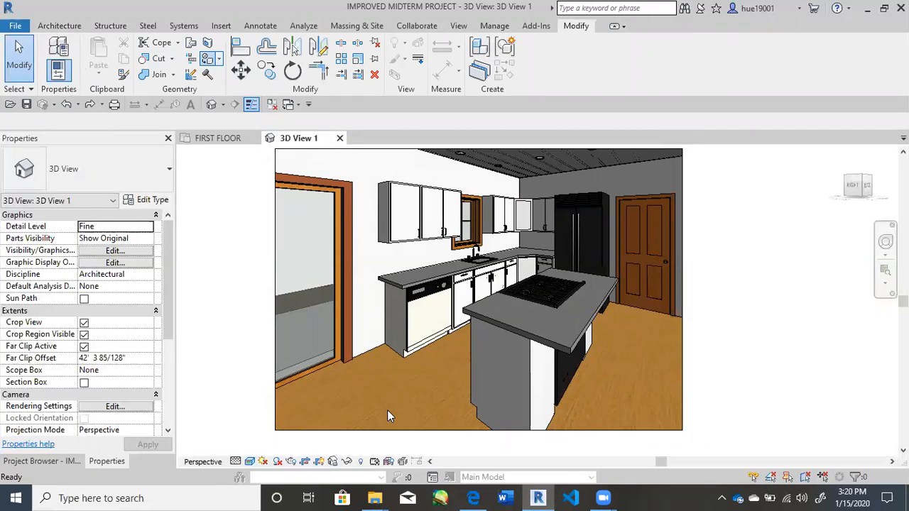
Paint the kitchen floor with the _Dark Wood Panel material.
key("p")
key("t")
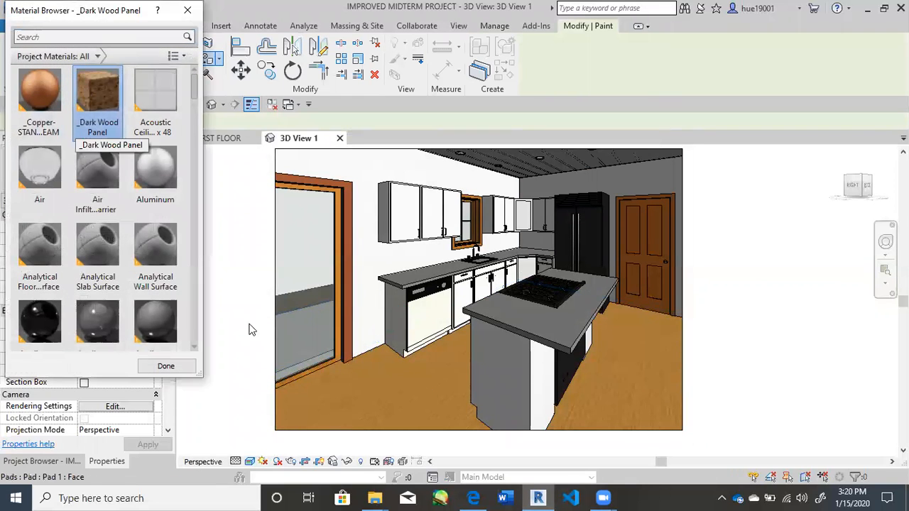
left_click(413, 387)
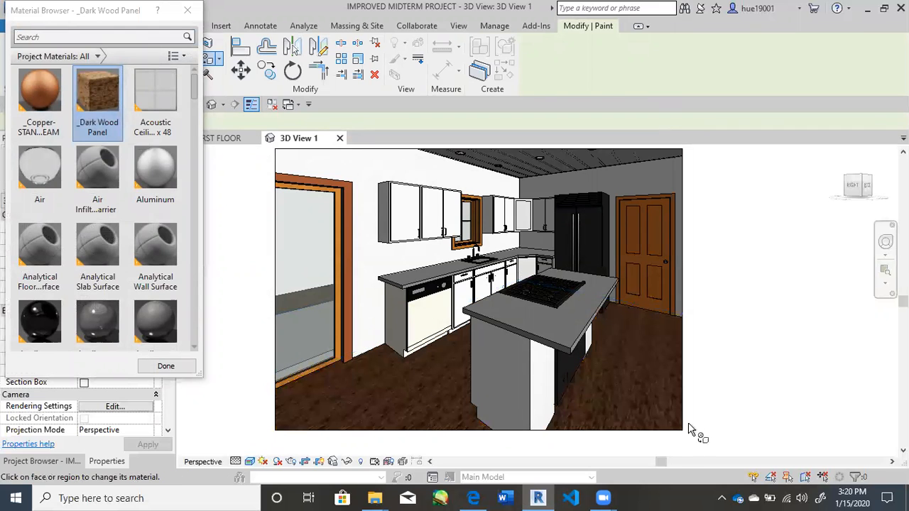
key("Escape")
Examine the plank pattern and scale of the dark wood texture on the painted floor.
scroll(454, 385, "up", 5)
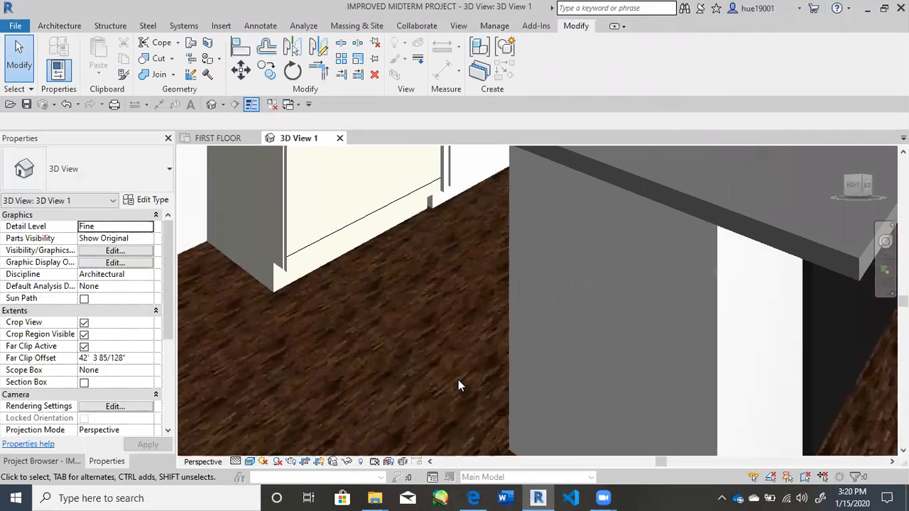
scroll(458, 383, "up", 5)
scroll(458, 383, "down", 6)
scroll(458, 381, "up", 6)
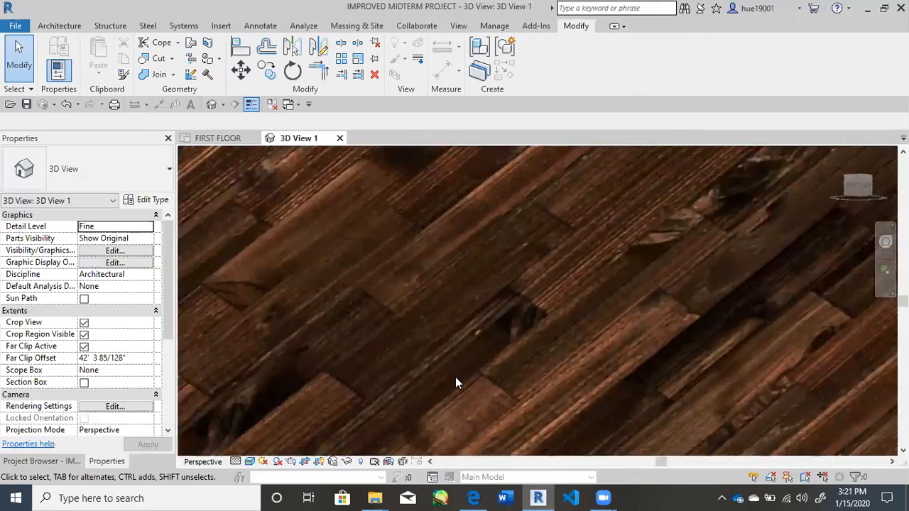
scroll(455, 377, "down", 8)
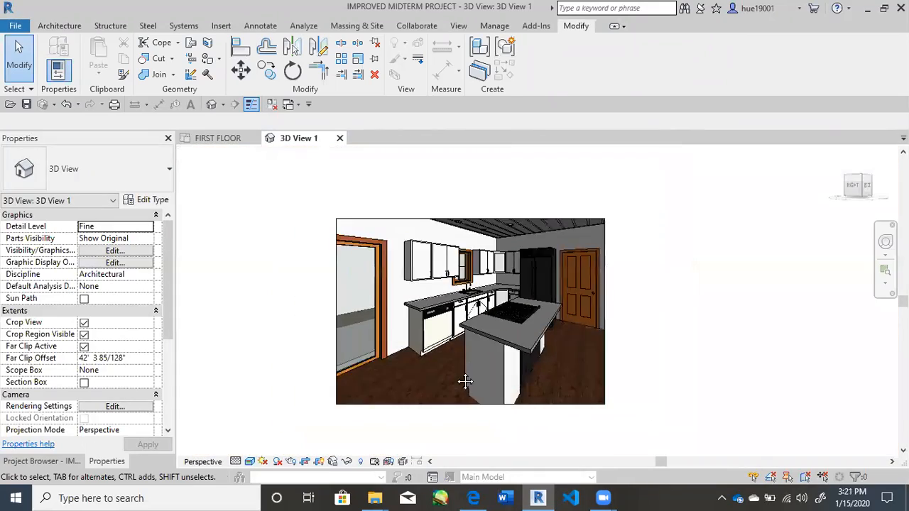
scroll(465, 382, "up", 4)
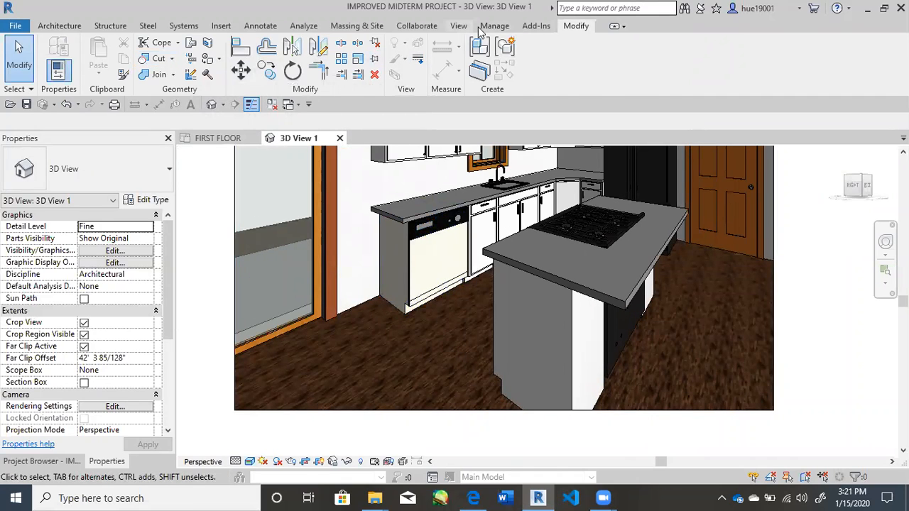
Open the parquet image of the _Dark Wood Panel material's appearance for editing in the Texture Editor.
left_click(500, 26)
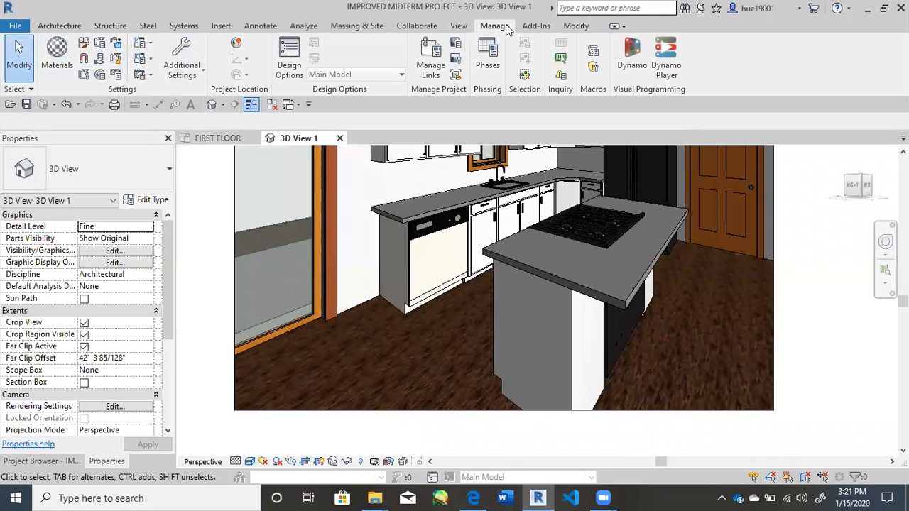
left_click(49, 69)
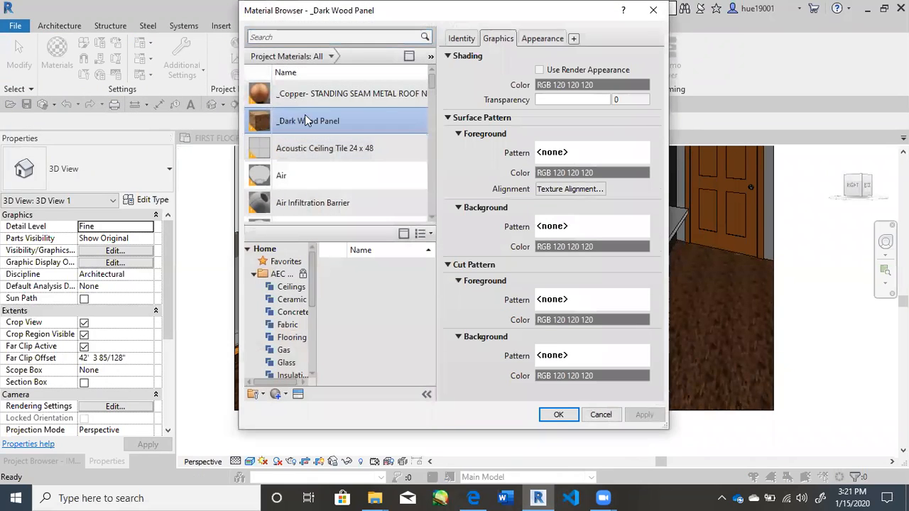
left_click(529, 41)
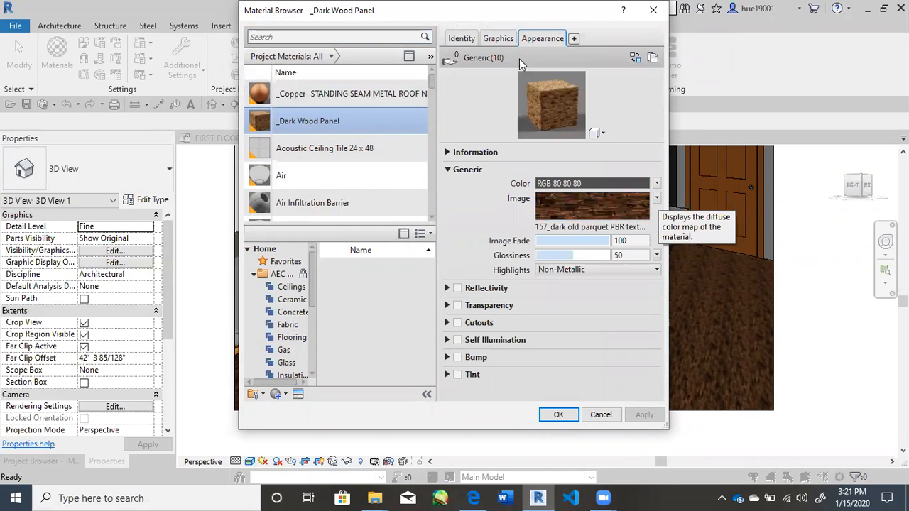
left_click(384, 105)
left_click(368, 131)
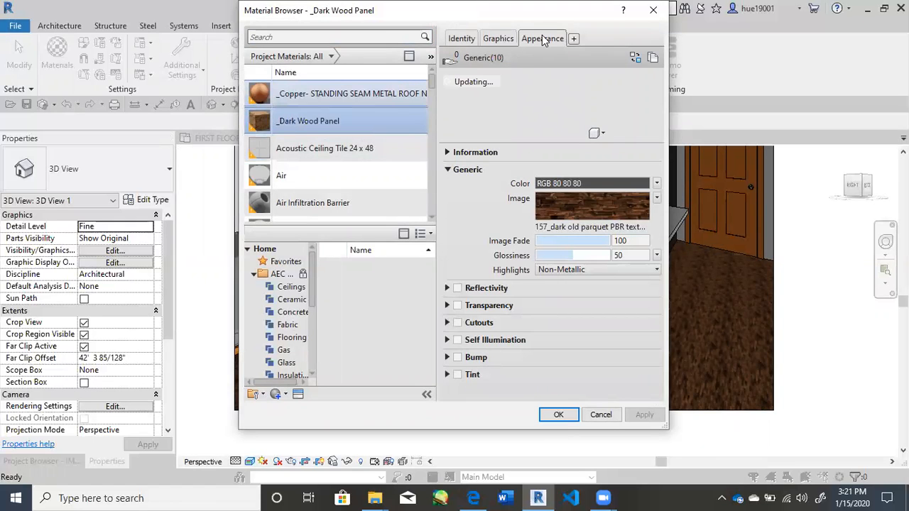
left_click(658, 199)
left_click(657, 199)
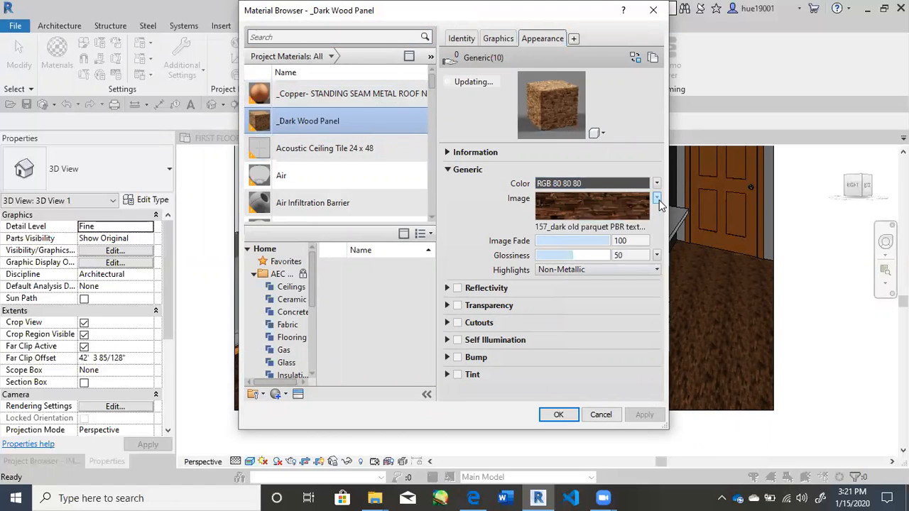
left_click(657, 199)
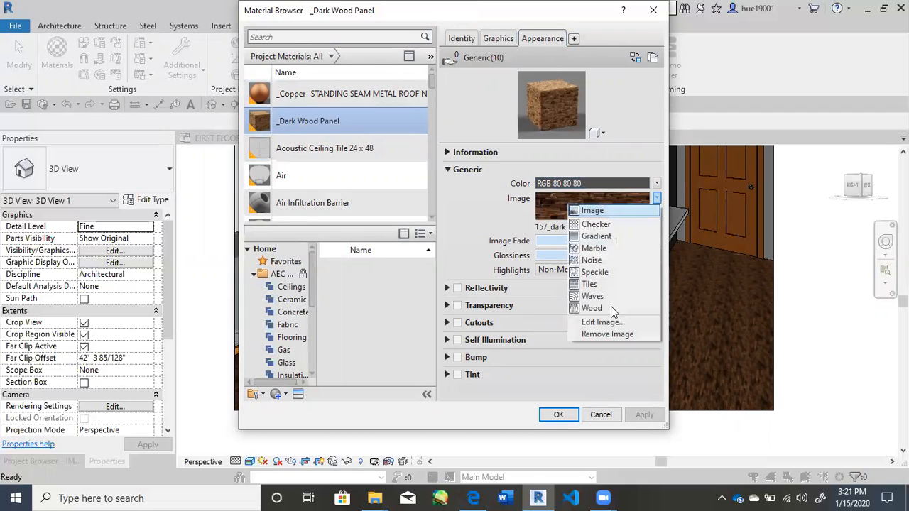
left_click(608, 321)
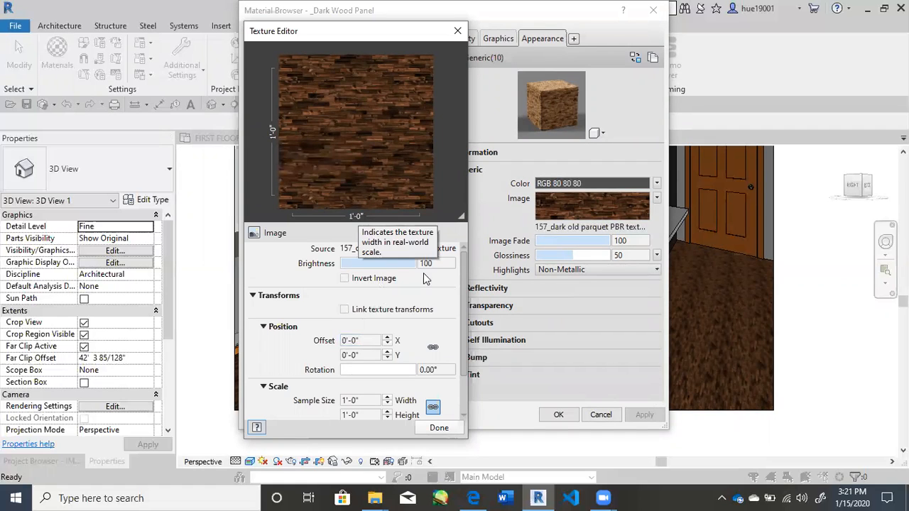
Set the wood texture's sample size to 8'-0" by 8'-0" with linked proportions, and accept the material changes.
double_click(374, 401)
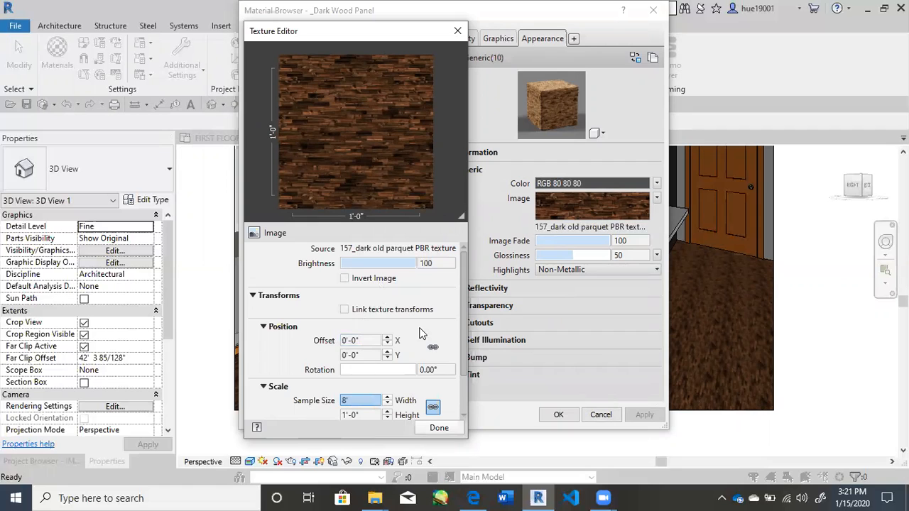
scroll(462, 315, "down", 1)
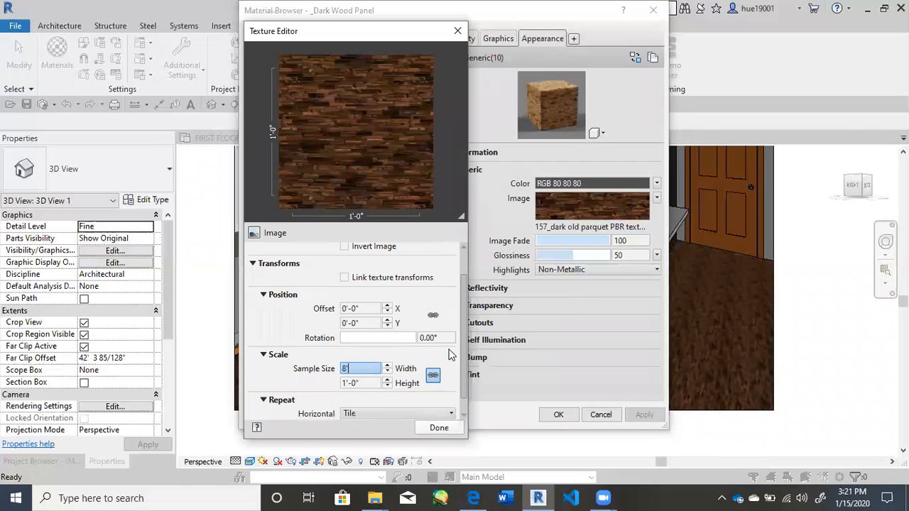
left_click(313, 375)
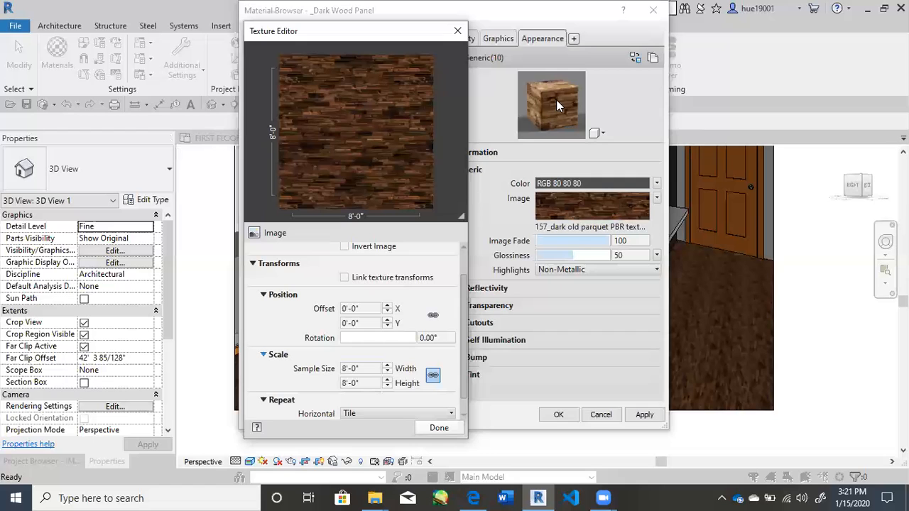
left_click(438, 429)
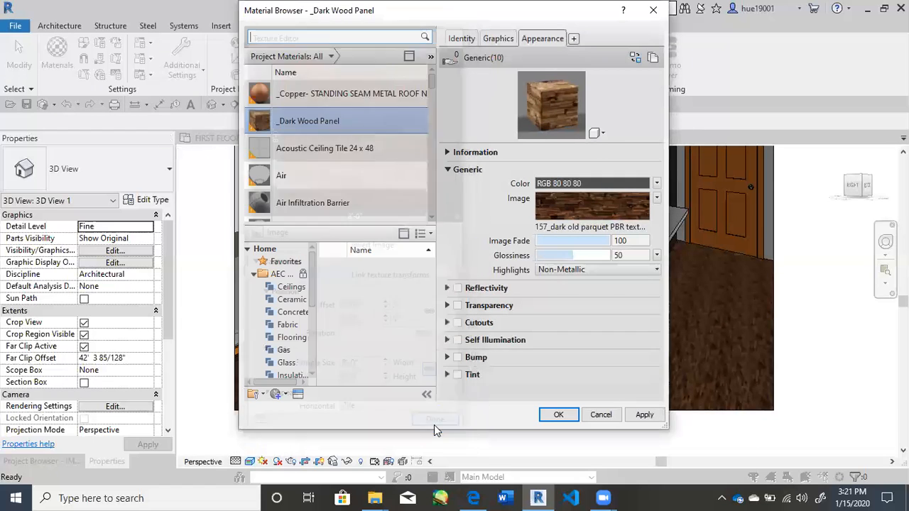
left_click(552, 416)
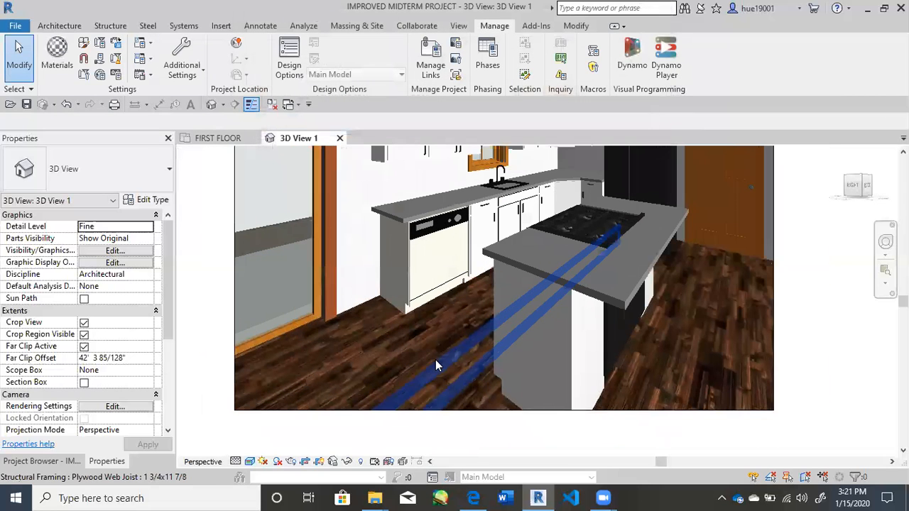
middle_click_drag(825, 352, 766, 363)
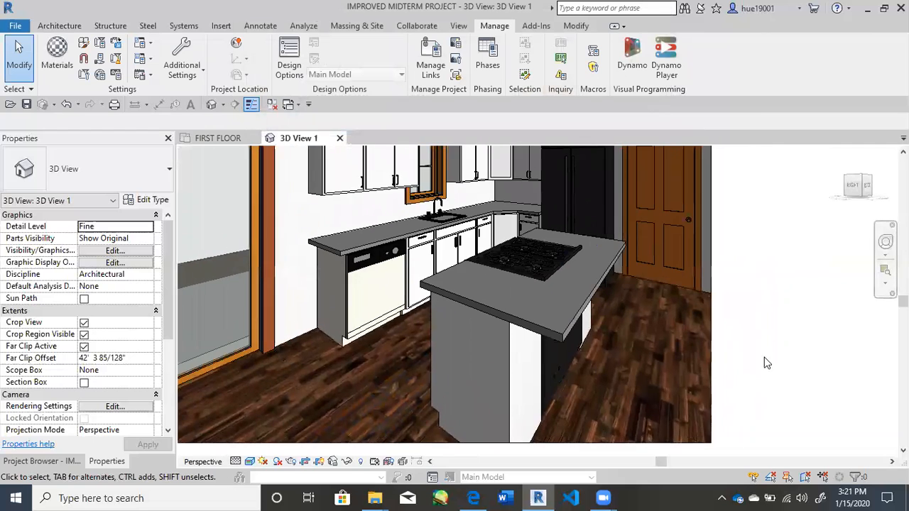
scroll(782, 297, "down", 1)
mouse_move(781, 297)
middle_mouse_down()
mouse_move(793, 302)
mouse_move(771, 298)
middle_mouse_up()
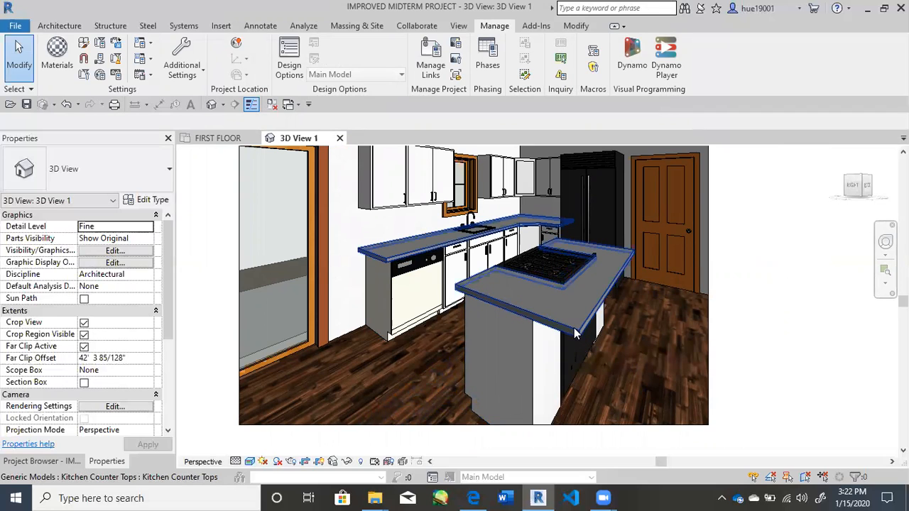
left_click(529, 322)
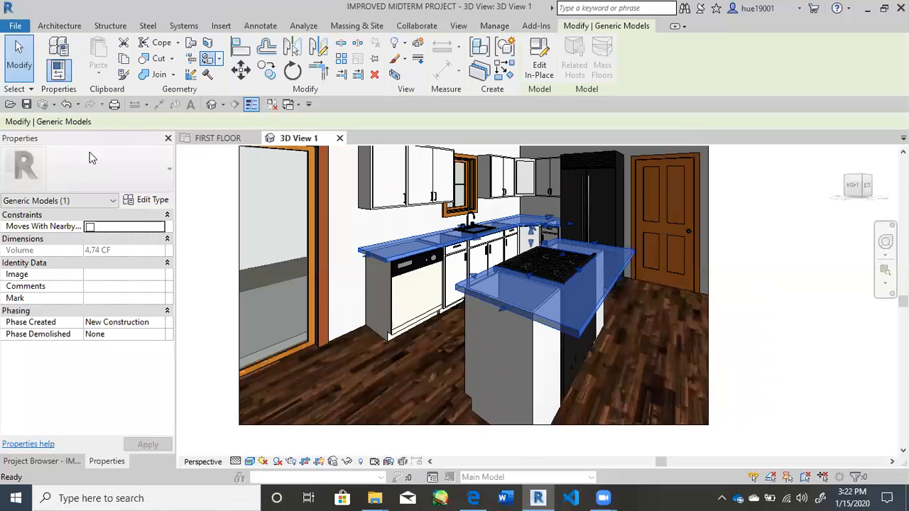
key("p")
key("t")
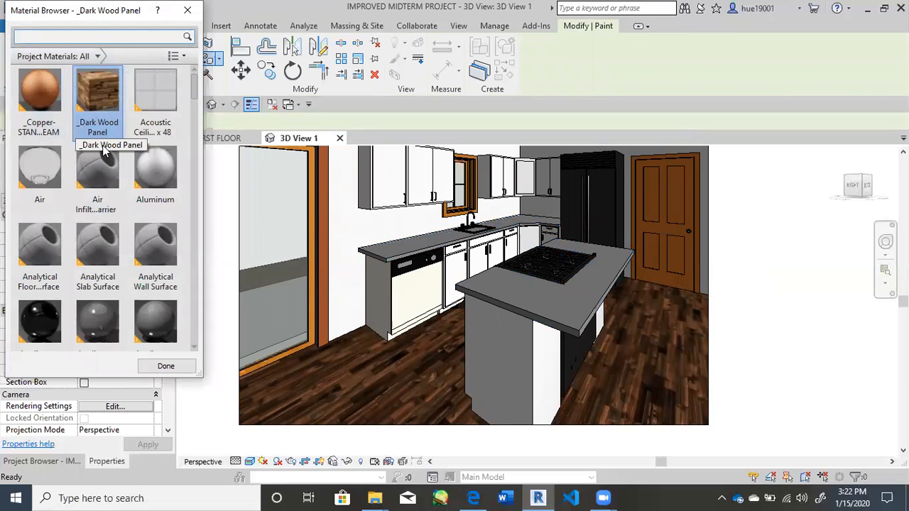
scroll(118, 254, "down", 12)
scroll(117, 236, "up", 3)
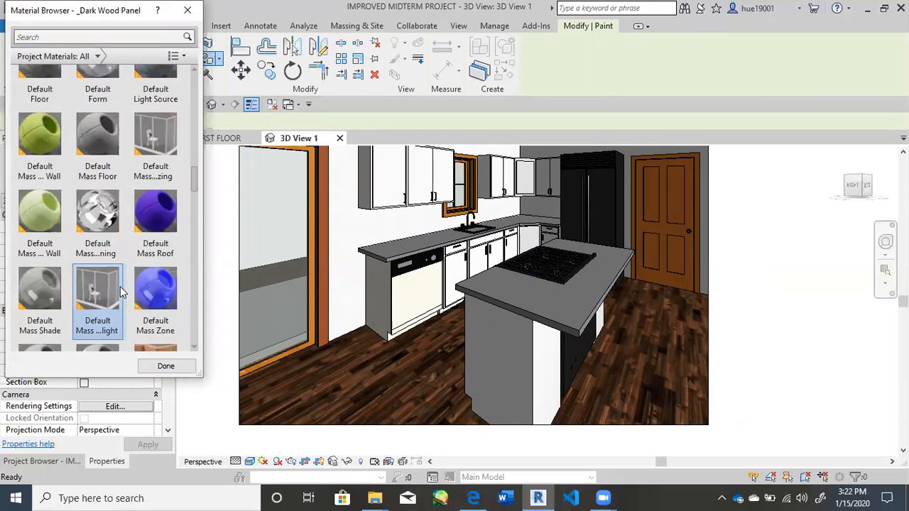
scroll(120, 281, "up", 9)
scroll(113, 256, "down", 3)
scroll(107, 177, "up", 3)
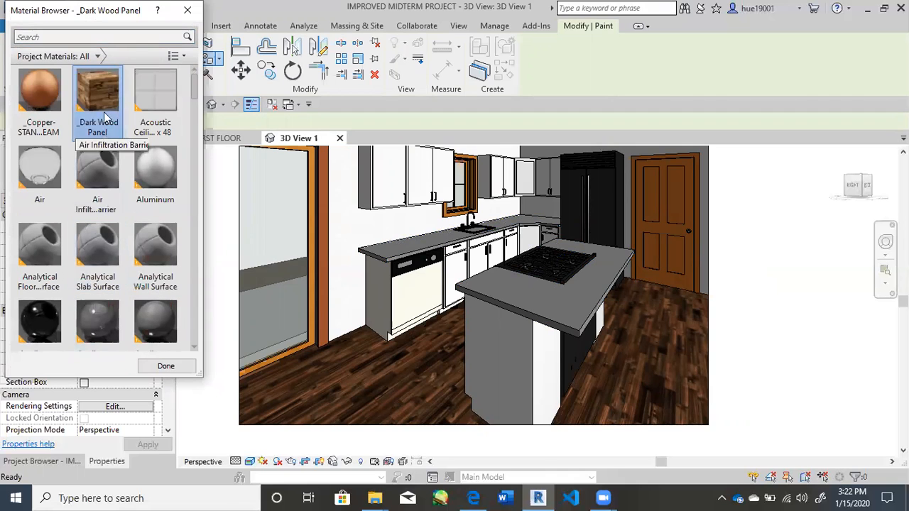
scroll(166, 339, "down", 1)
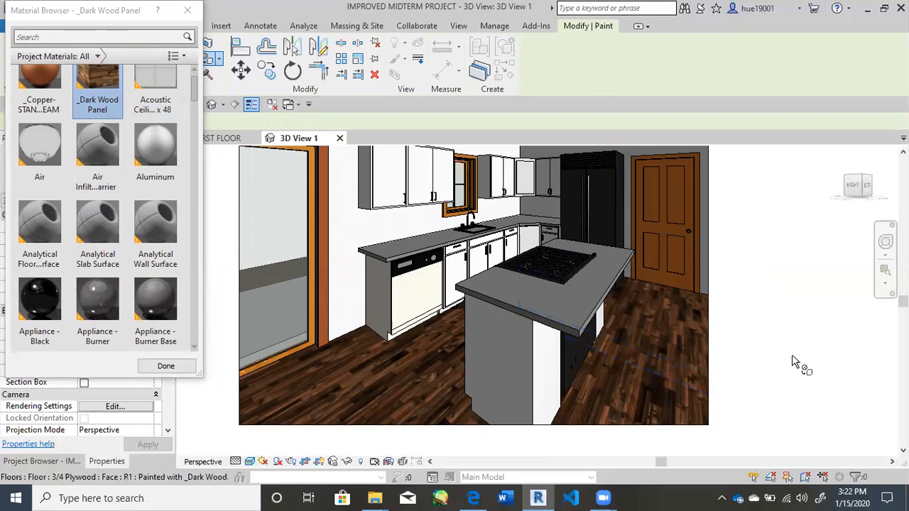
scroll(183, 28, "up", 1)
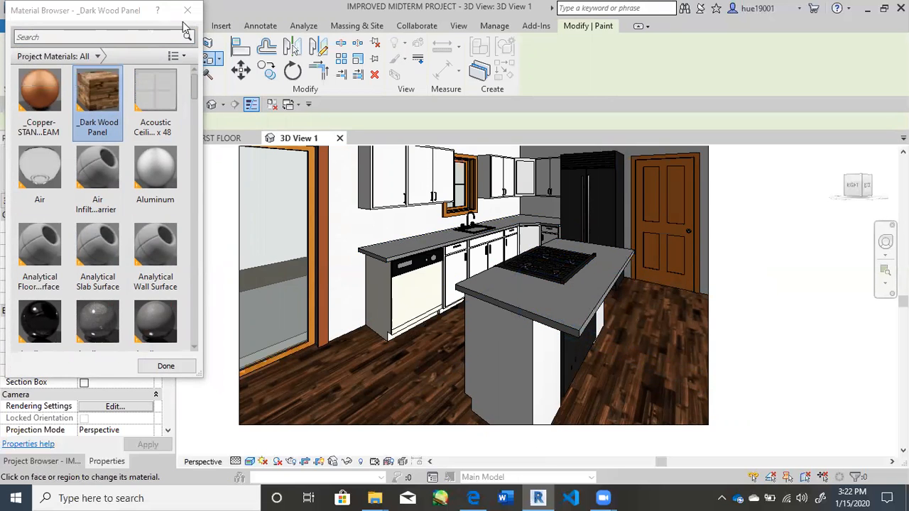
left_click(187, 10)
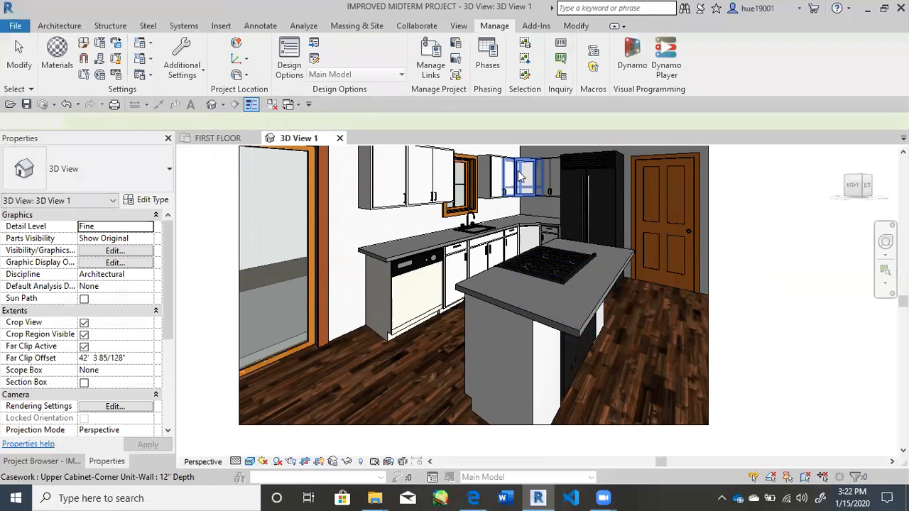
Edit the kitchen counter tops in place and try painting their faces with the _Dark Wood Panel material.
left_click(519, 309)
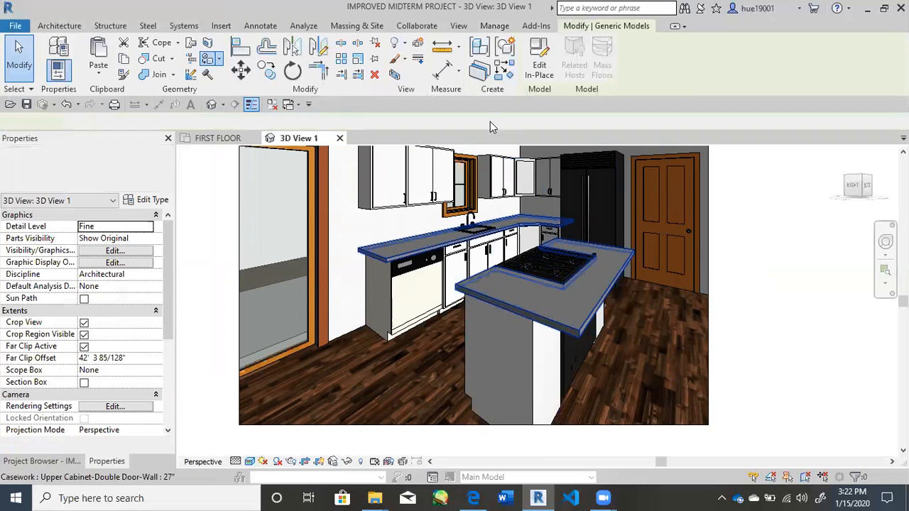
left_click(539, 70)
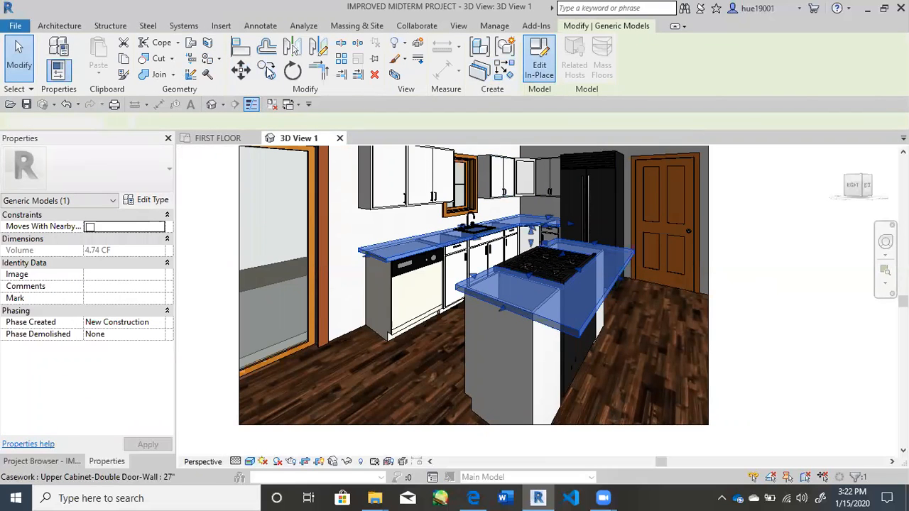
left_click(267, 24)
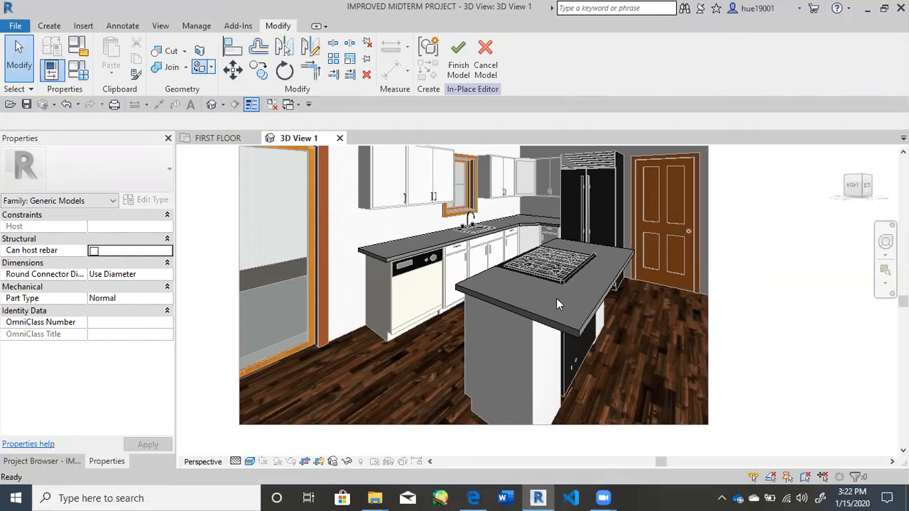
key("p")
key("t")
left_click_drag(147, 19, 204, 22)
left_click(532, 311)
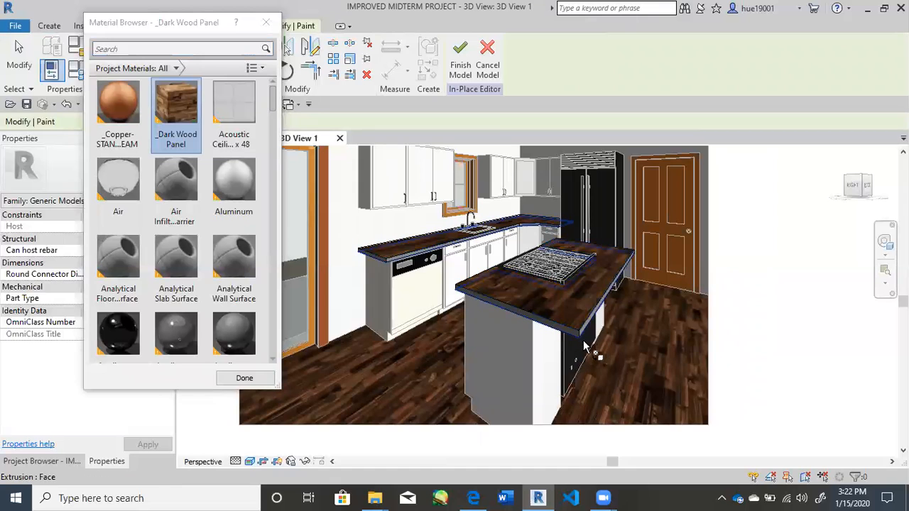
scroll(583, 340, "up", 4)
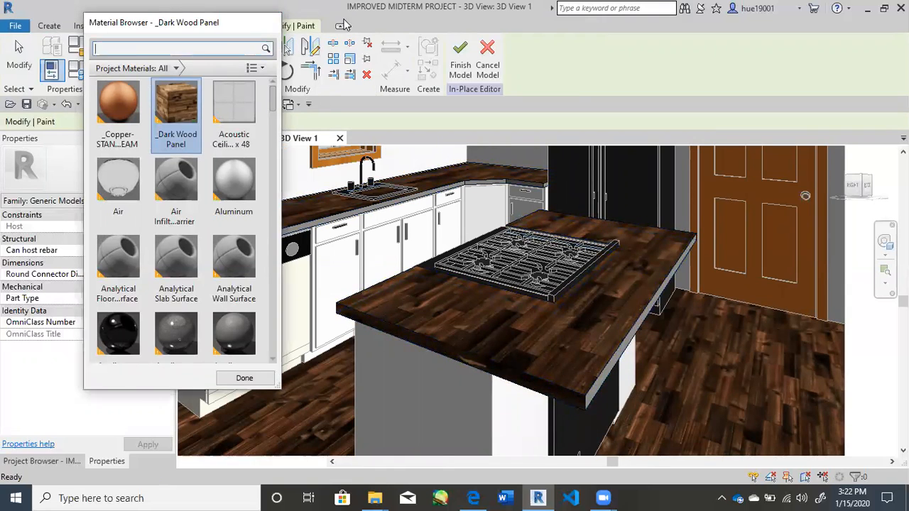
End painting, cancel the in-place edit of the counter tops and discard its changes.
left_click(266, 22)
left_click(486, 57)
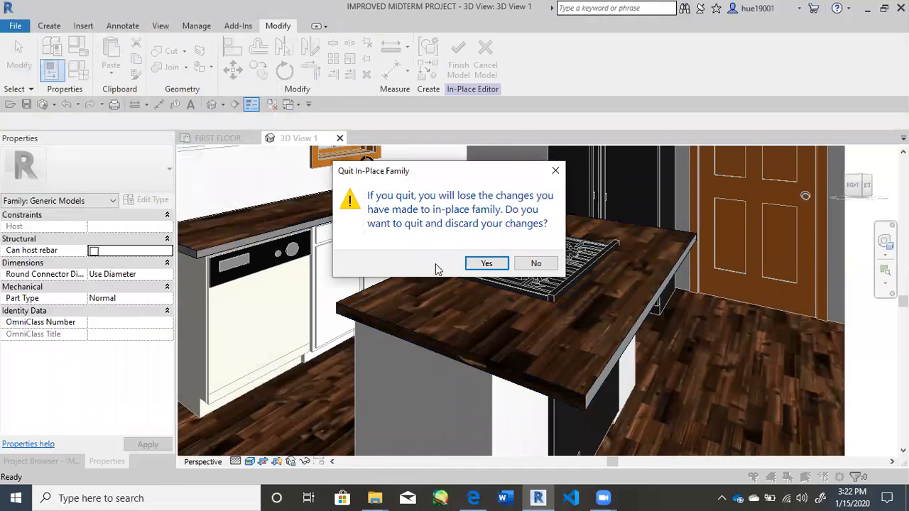
left_click(476, 261)
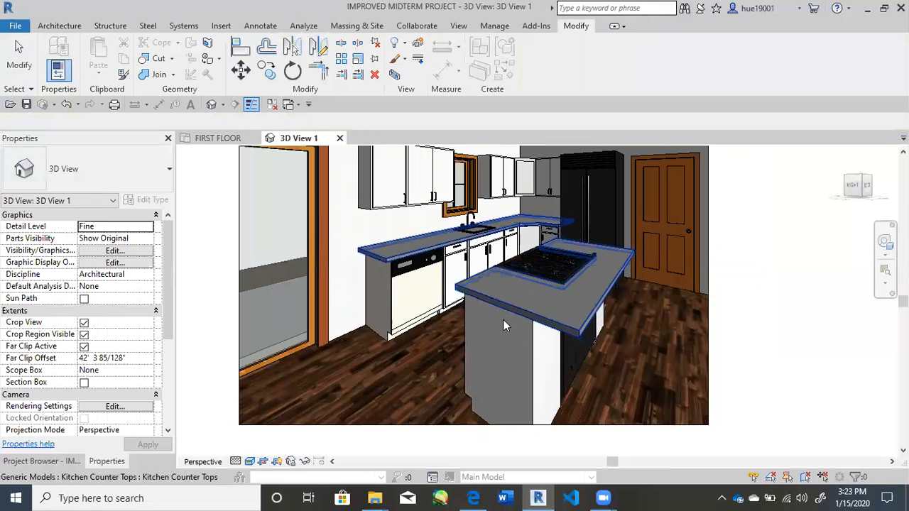
middle_click_drag(748, 299, 740, 323)
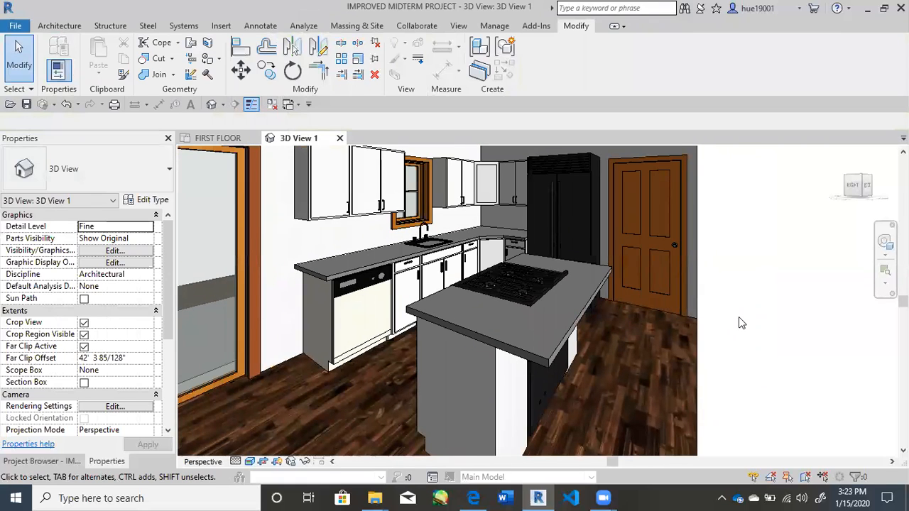